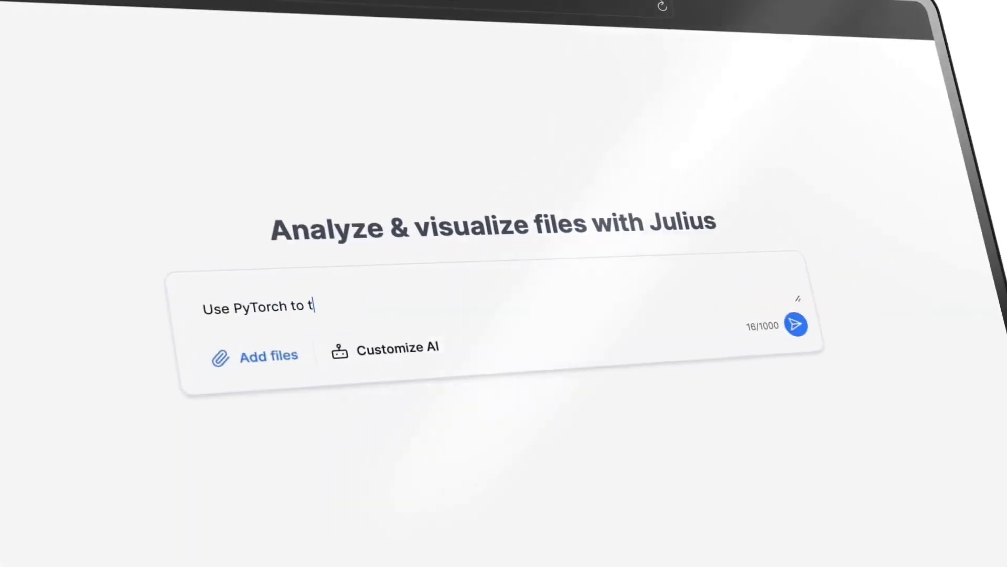
- Keep OpenAI GPT-4 as the selected model in AI Settings
{"action": "type", "text": "rain an ML model on MNIST"}
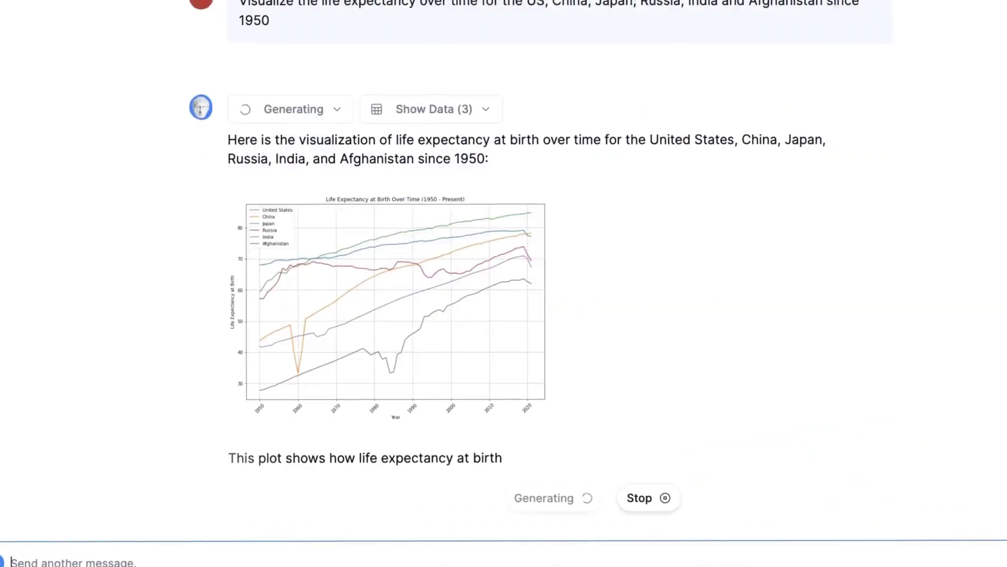
{"action": "type", "text": "A"}
{"action": "type", "text": "nimate this."}
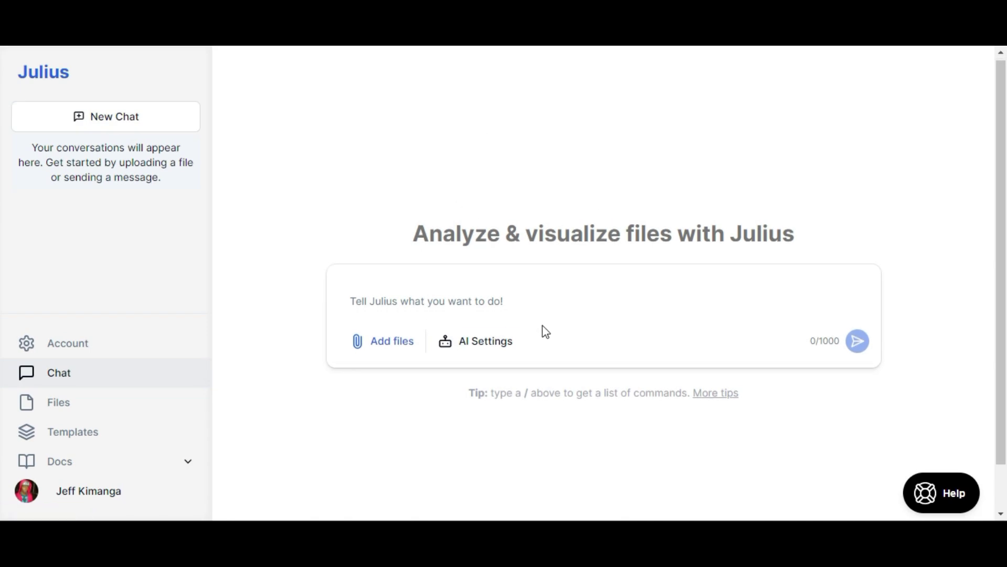
{"action": "left_click", "coordinate": [488, 342]}
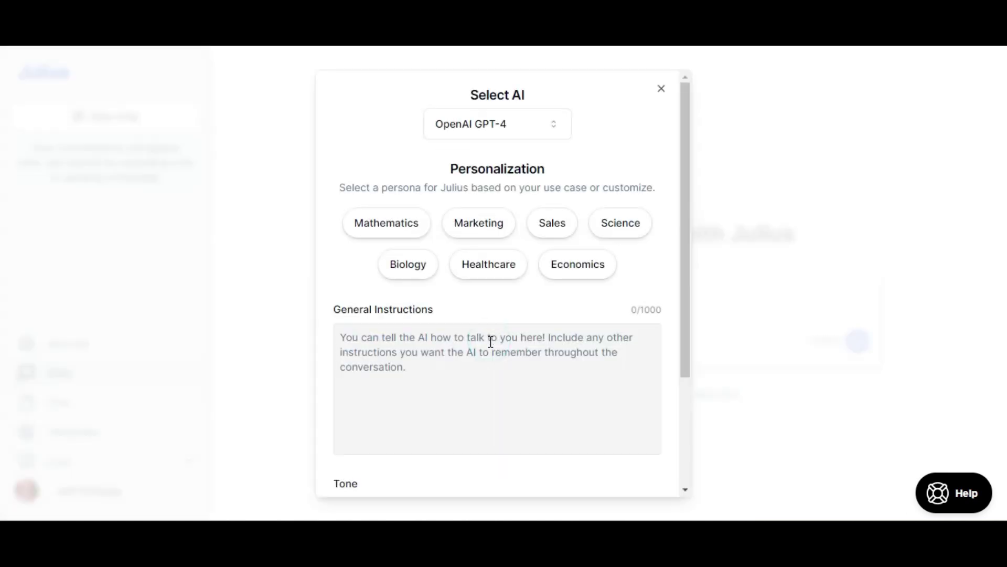
{"action": "left_click", "coordinate": [511, 134]}
{"action": "mouse_move", "coordinate": [471, 168]}
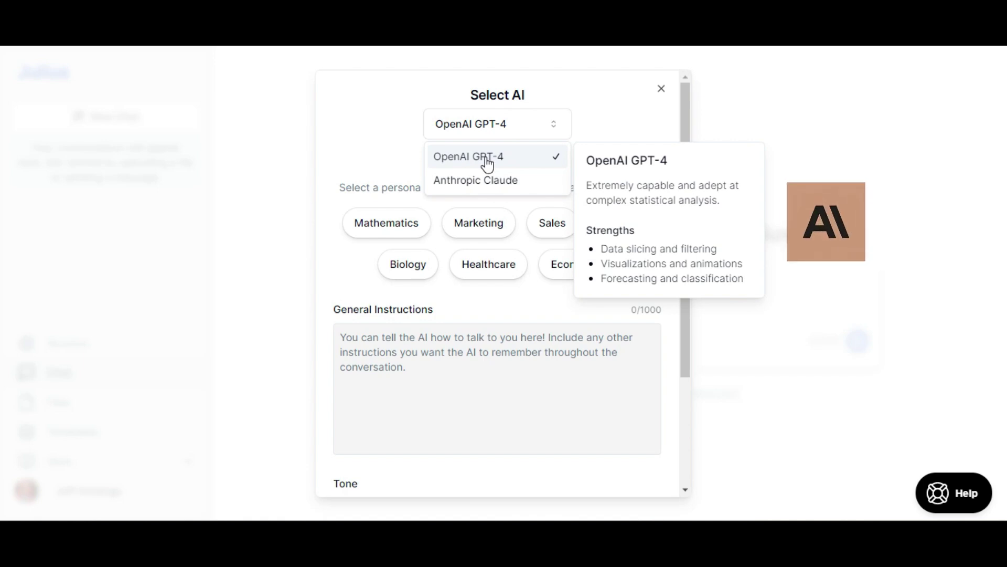
{"action": "mouse_move", "coordinate": [485, 186]}
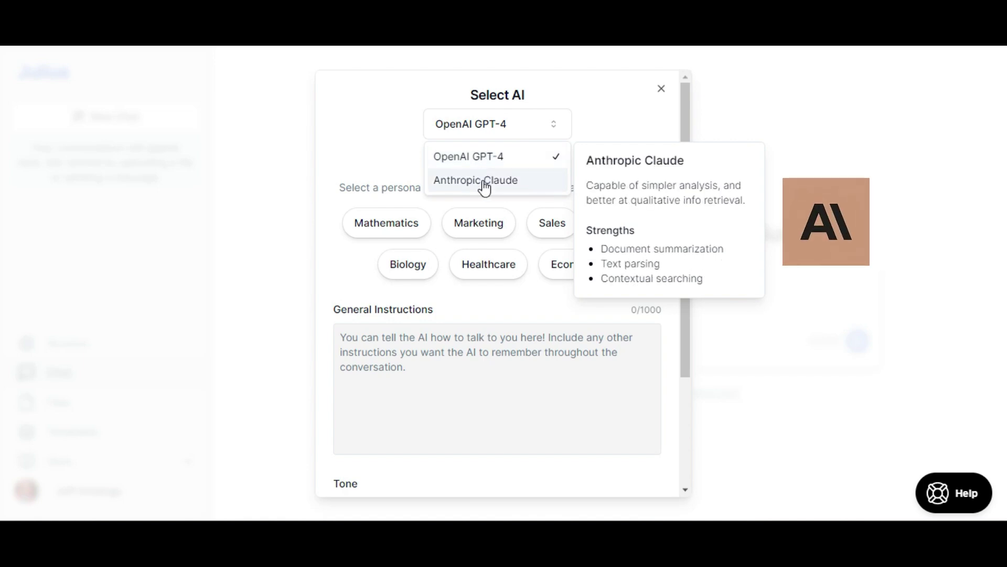
{"action": "left_click", "coordinate": [489, 159]}
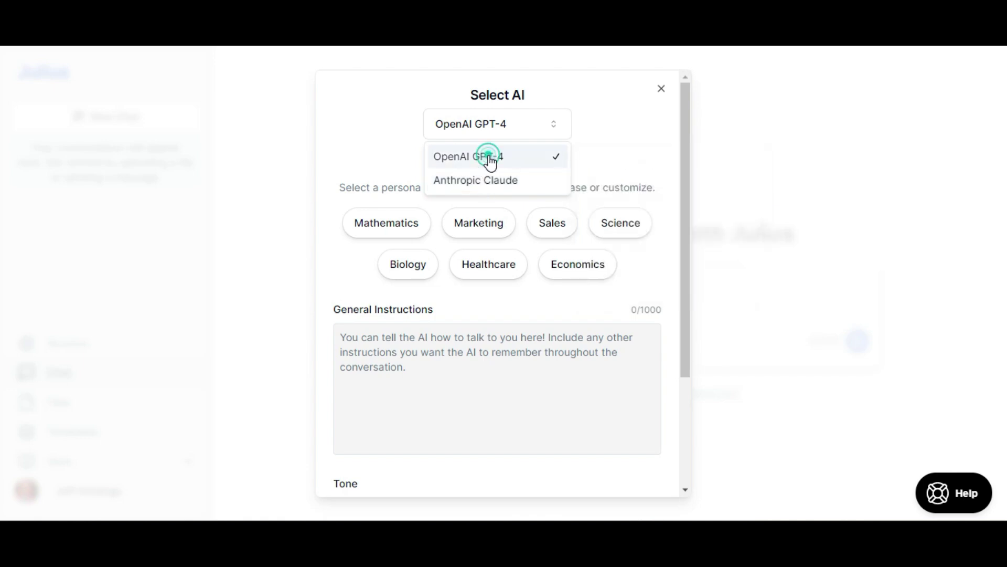
- Apply the Sales persona with its friendly tone and save the AI settings
{"action": "left_click", "coordinate": [598, 130]}
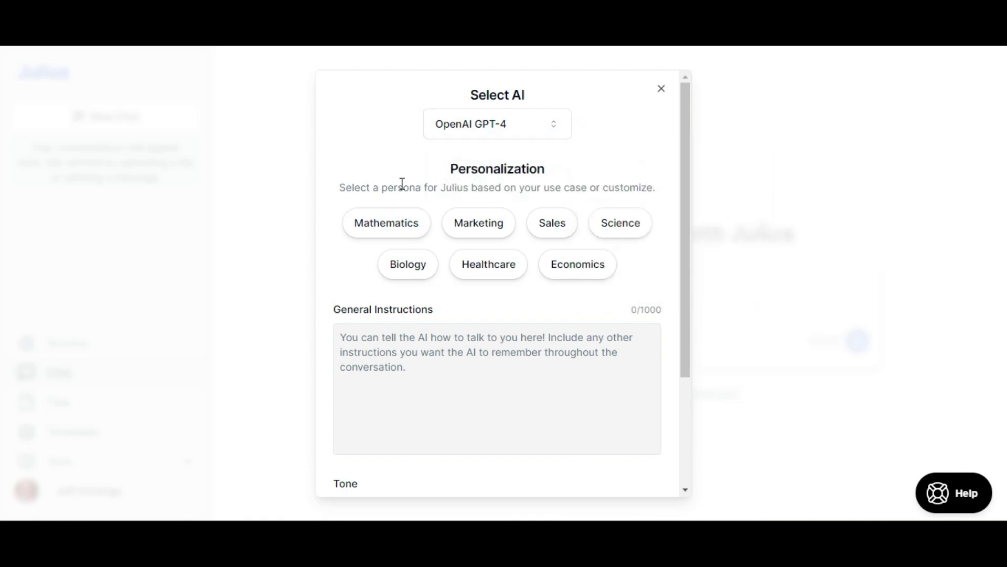
{"action": "scroll", "coordinate": [402, 183], "scroll_direction": "down", "scroll_amount": 1}
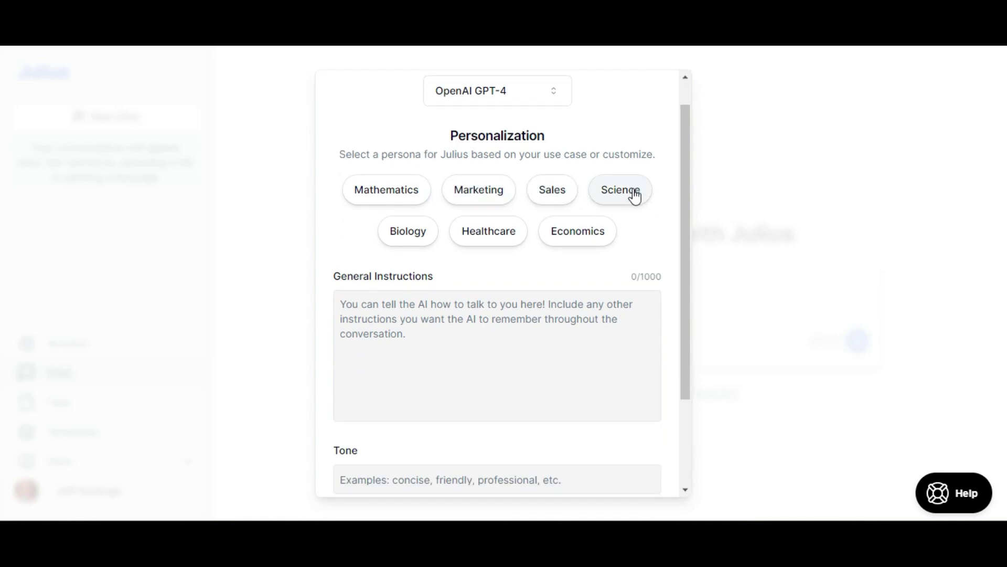
{"action": "left_click", "coordinate": [553, 192]}
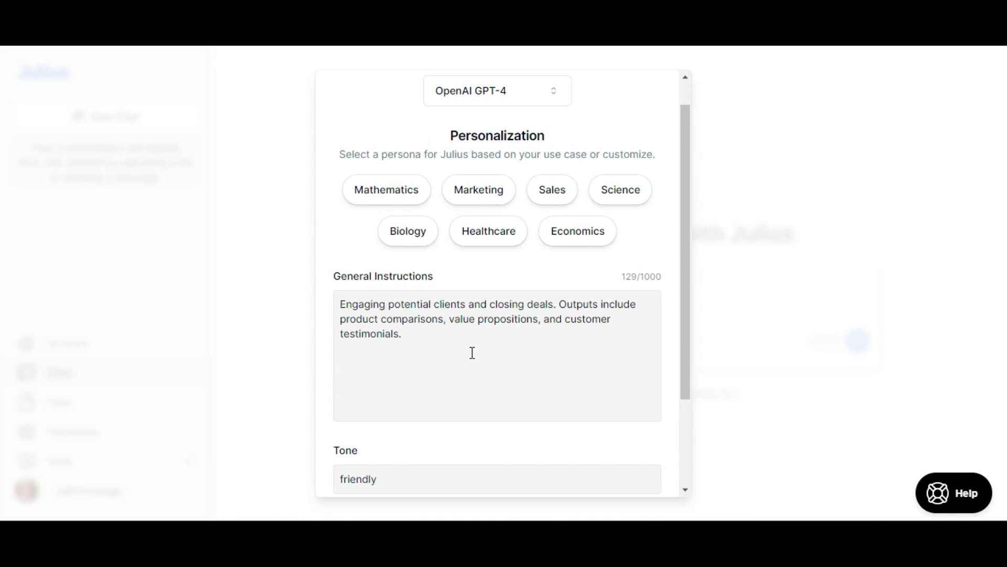
{"action": "scroll", "coordinate": [488, 356], "scroll_direction": "down", "scroll_amount": 2}
{"action": "scroll", "coordinate": [496, 362], "scroll_direction": "down", "scroll_amount": 1}
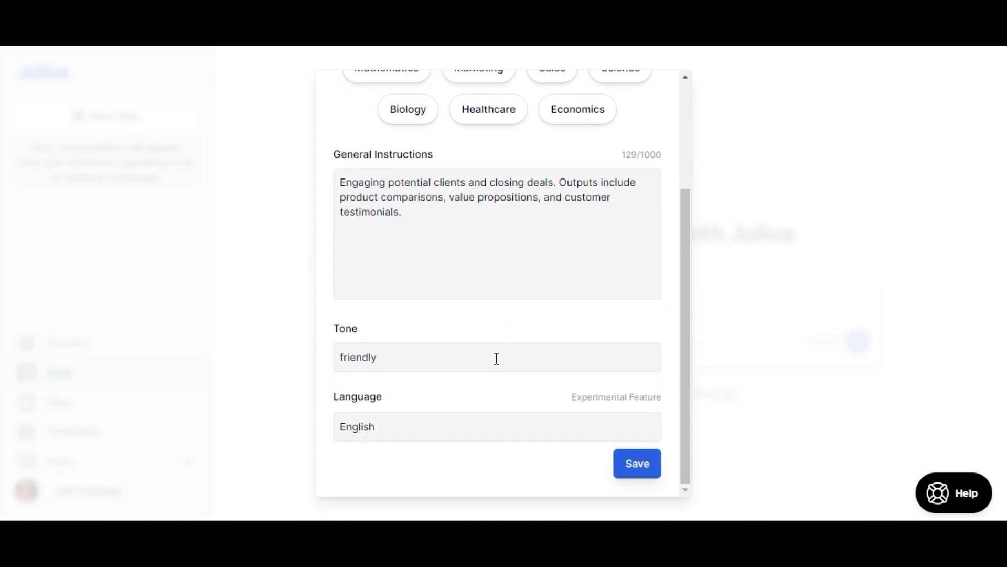
{"action": "left_click", "coordinate": [631, 468]}
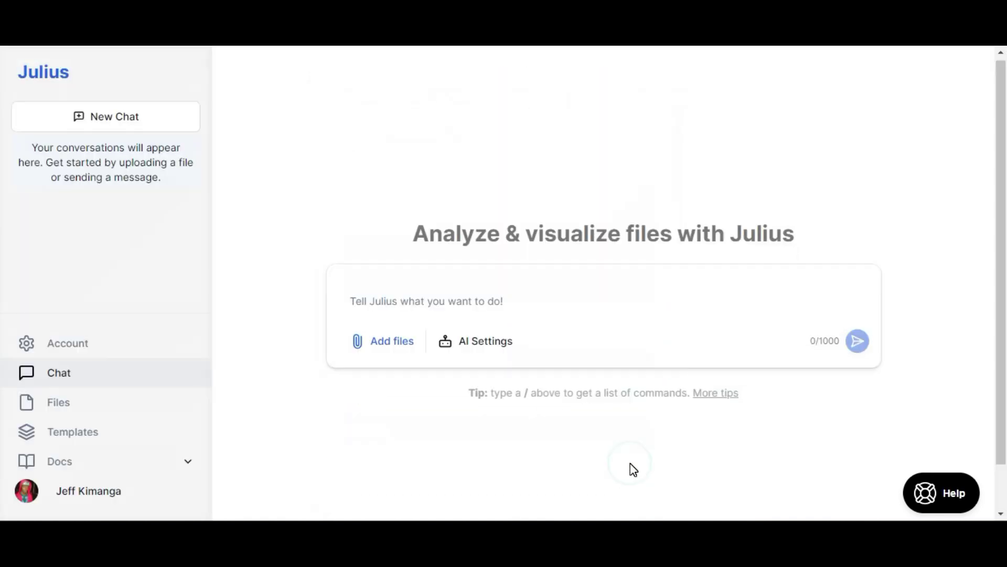
- Upload Superstore Sales.xls to the chat
{"action": "scroll", "coordinate": [631, 468], "scroll_direction": "down", "scroll_amount": 1}
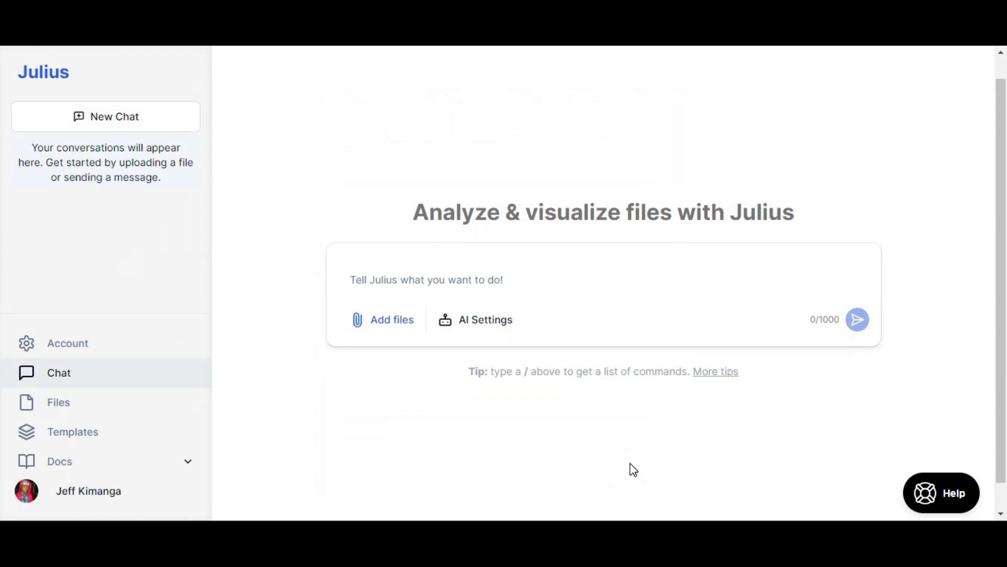
{"action": "left_click", "coordinate": [372, 324]}
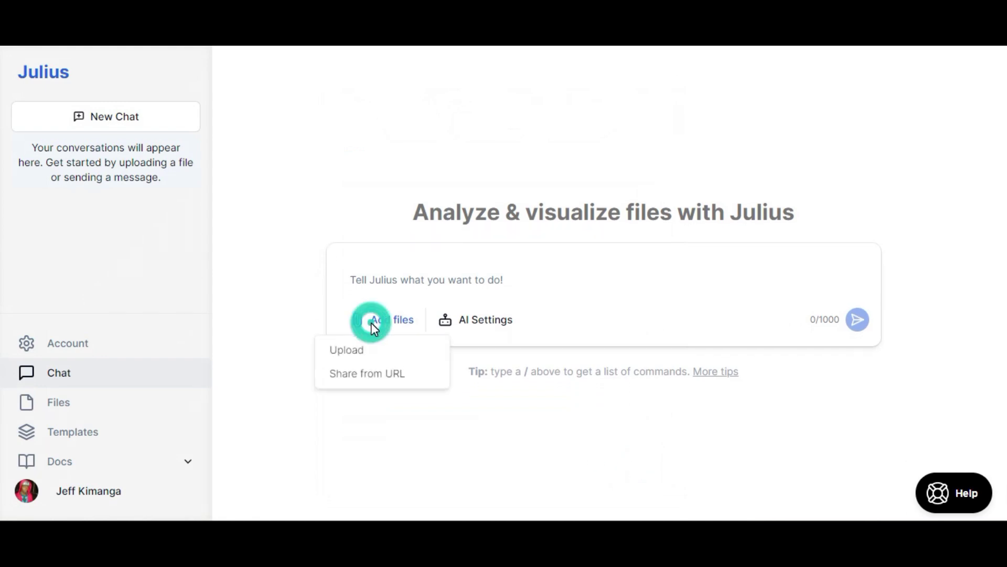
{"action": "left_click", "coordinate": [352, 360]}
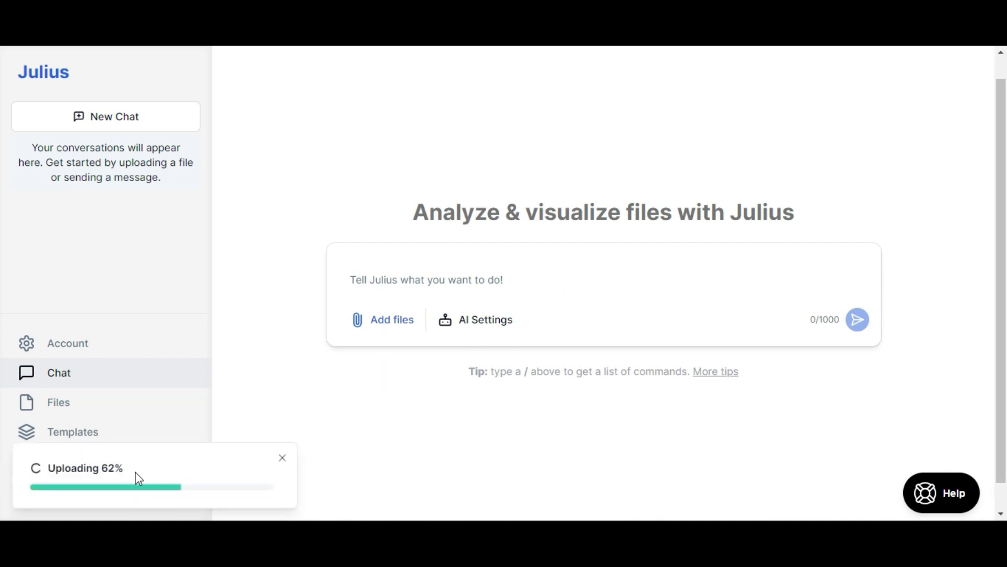
- Send Julius the message 'Load my files'
{"action": "left_click", "coordinate": [503, 341]}
{"action": "type", "text": "Load my files"}
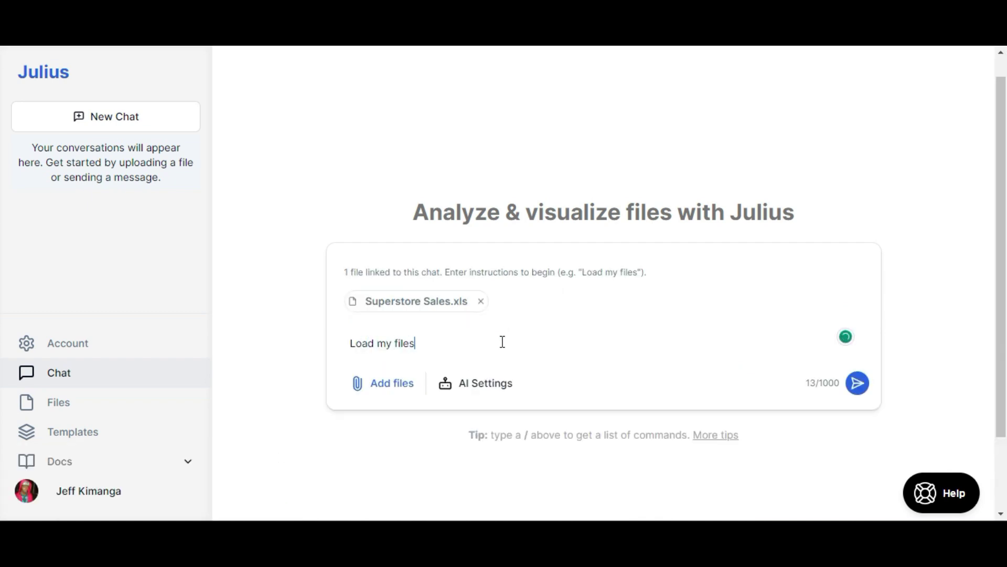
{"action": "left_click", "coordinate": [857, 383]}
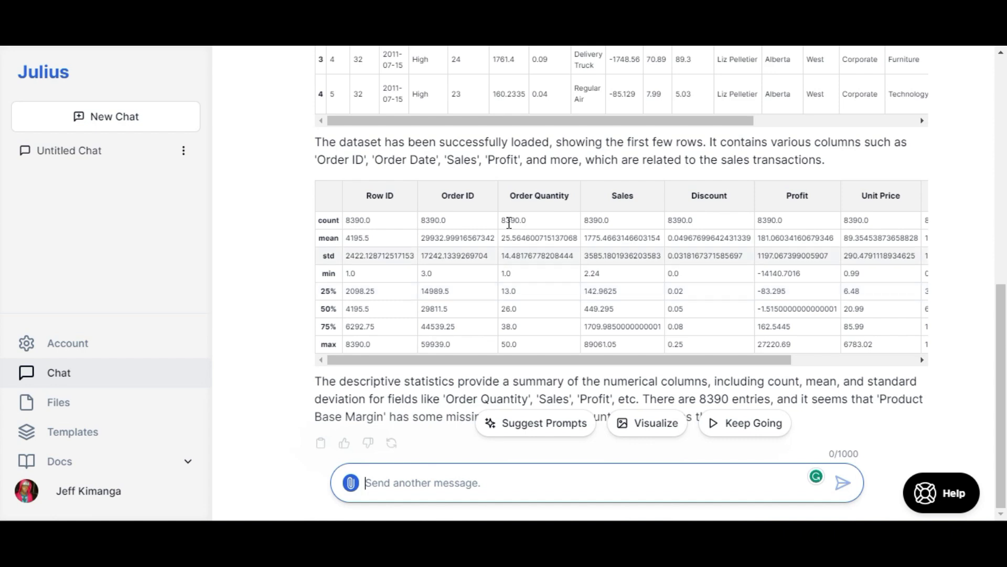
- Ask Julius to keep going so it counts missing values per column
{"action": "scroll", "coordinate": [360, 219], "scroll_direction": "right", "scroll_amount": 1}
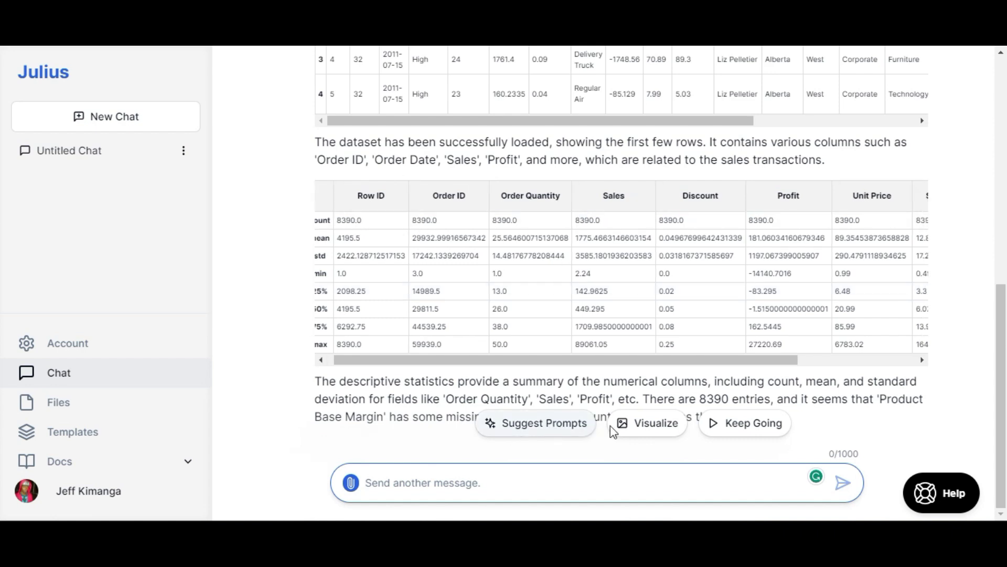
{"action": "left_click", "coordinate": [751, 426]}
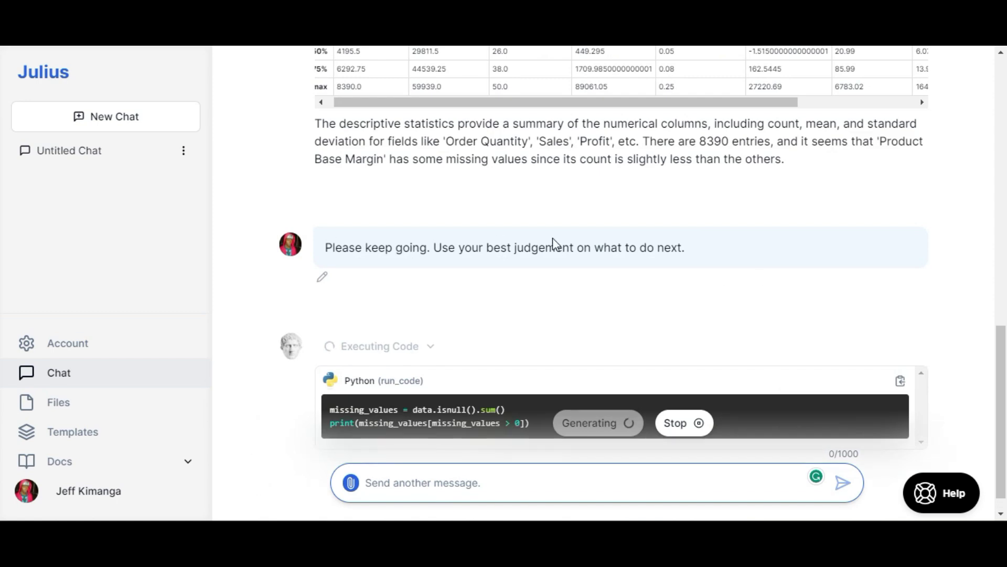
- Ask Julius 'What do you suggest?' about the missing values and review its answer
{"action": "left_click", "coordinate": [437, 481]}
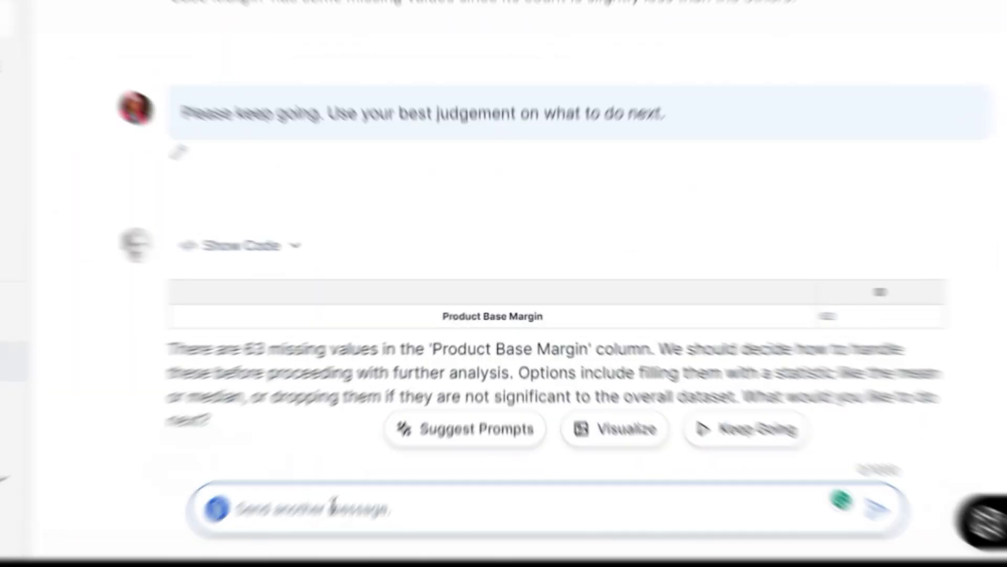
{"action": "type", "text": "What do you sugg"}
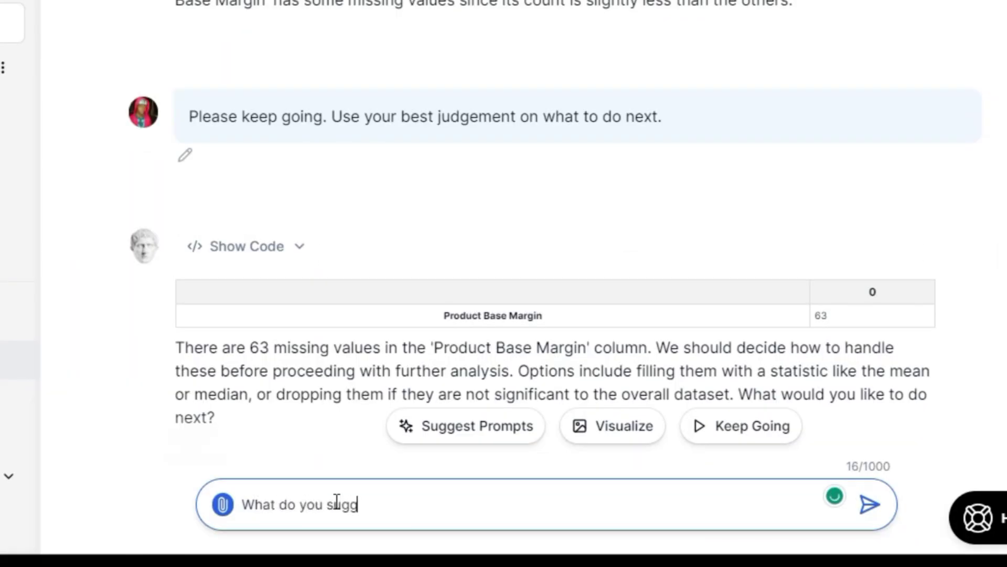
{"action": "type", "text": "est?"}
{"action": "key", "text": "Return"}
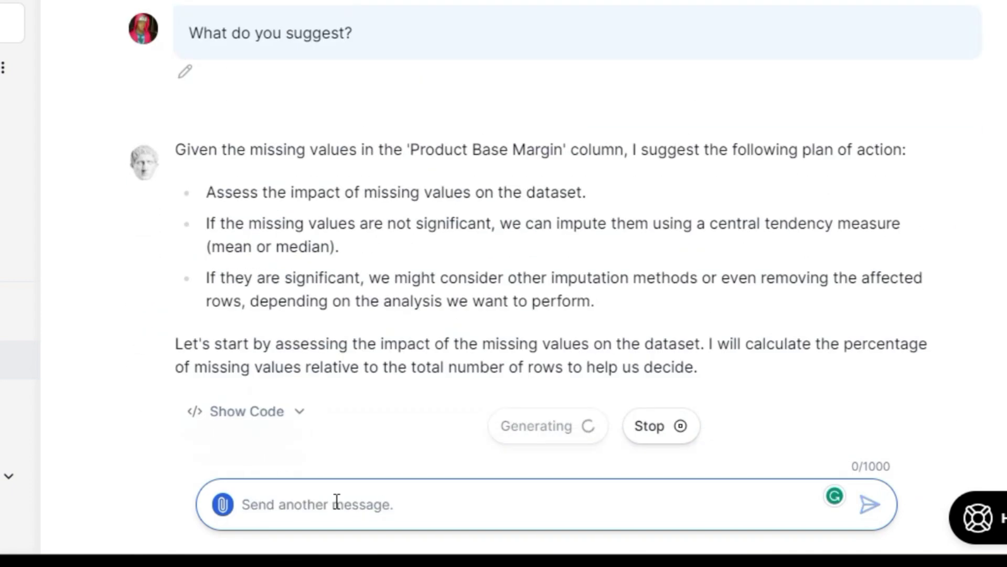
{"action": "scroll", "coordinate": [461, 257], "scroll_direction": "up", "scroll_amount": 4}
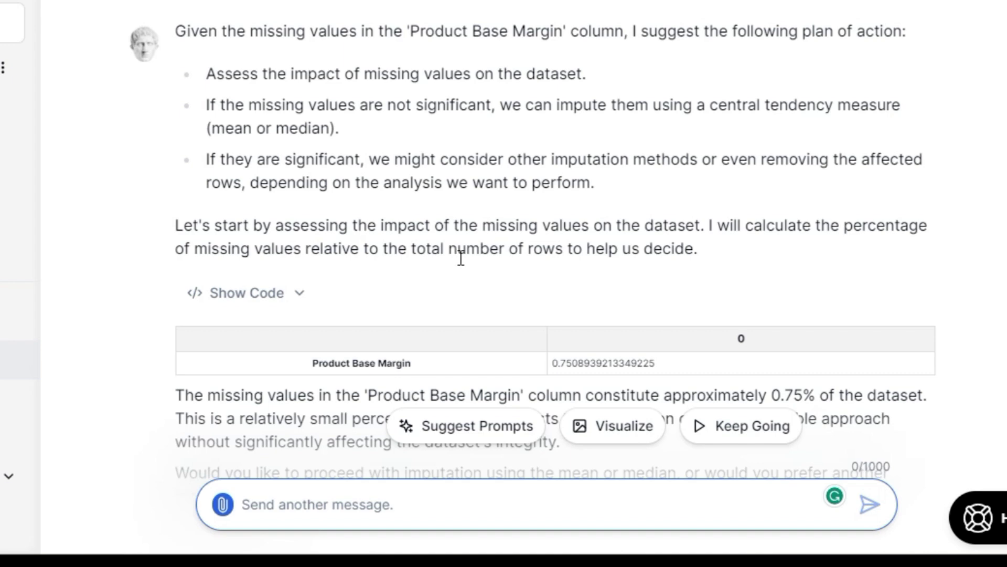
{"action": "scroll", "coordinate": [461, 257], "scroll_direction": "down", "scroll_amount": 4}
- Reply 'Yes proceed with mean', then ask 'What are my total sales?'
{"action": "left_click", "coordinate": [324, 513]}
{"action": "type", "text": "Yes proceed with mea"}
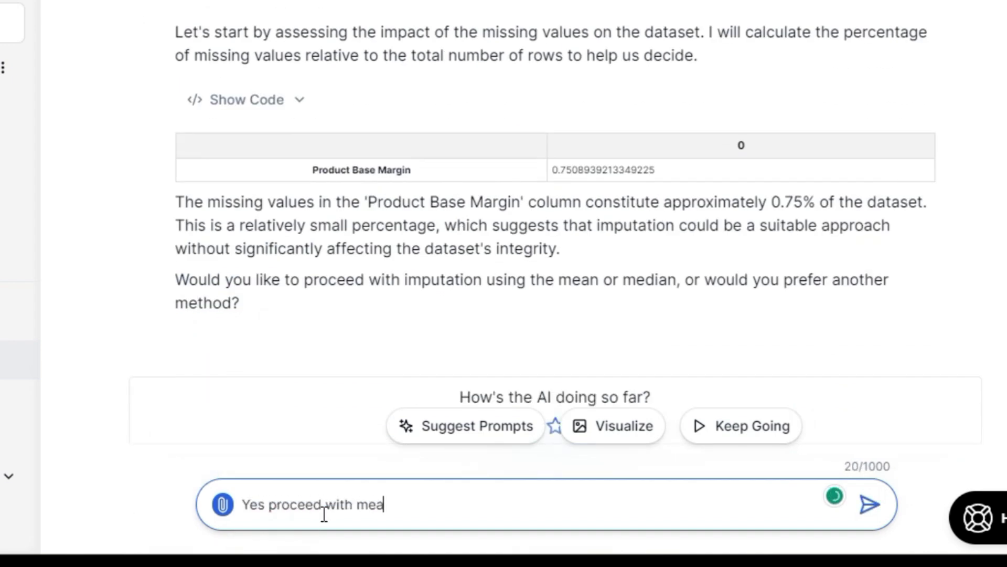
{"action": "type", "text": "n"}
{"action": "key", "text": "Return"}
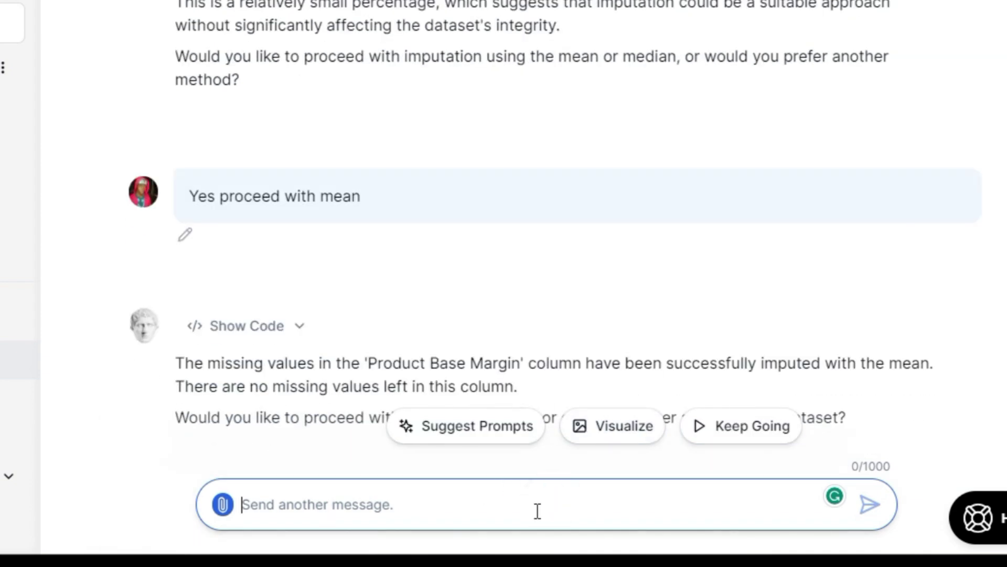
{"action": "type", "text": "What are my total sales?"}
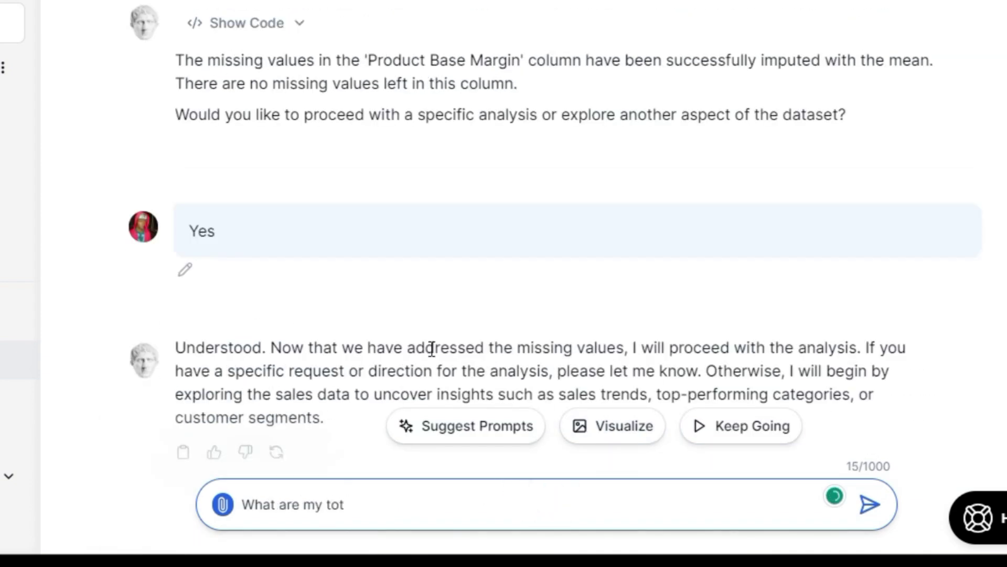
{"action": "key", "text": "Return"}
- Paste and send the prompt to analyze overall sales trends over time
{"action": "type", "text": "Analyze the overall sales trends over time. Identify any patterns or anomalies in the data."}
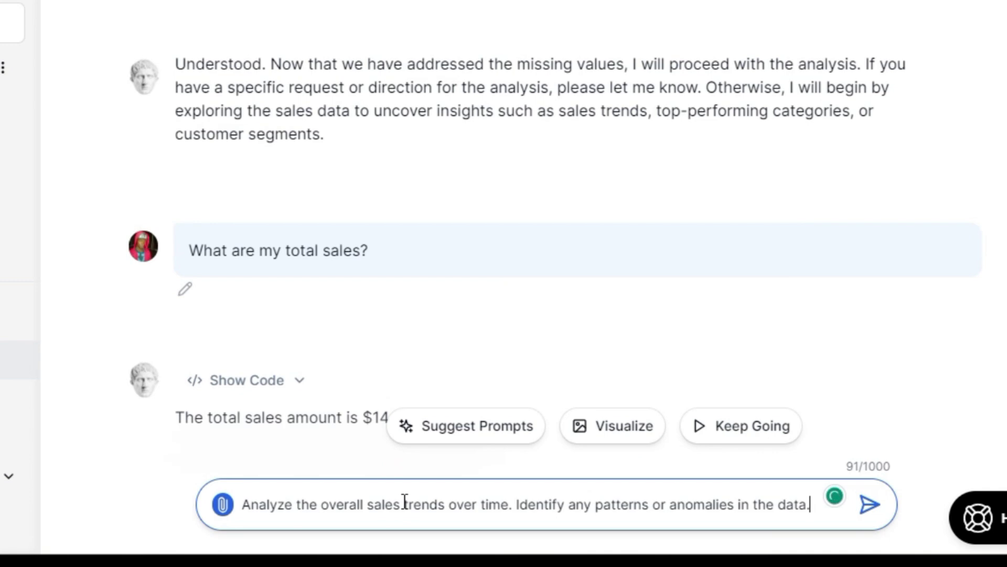
{"action": "key", "text": "Return"}
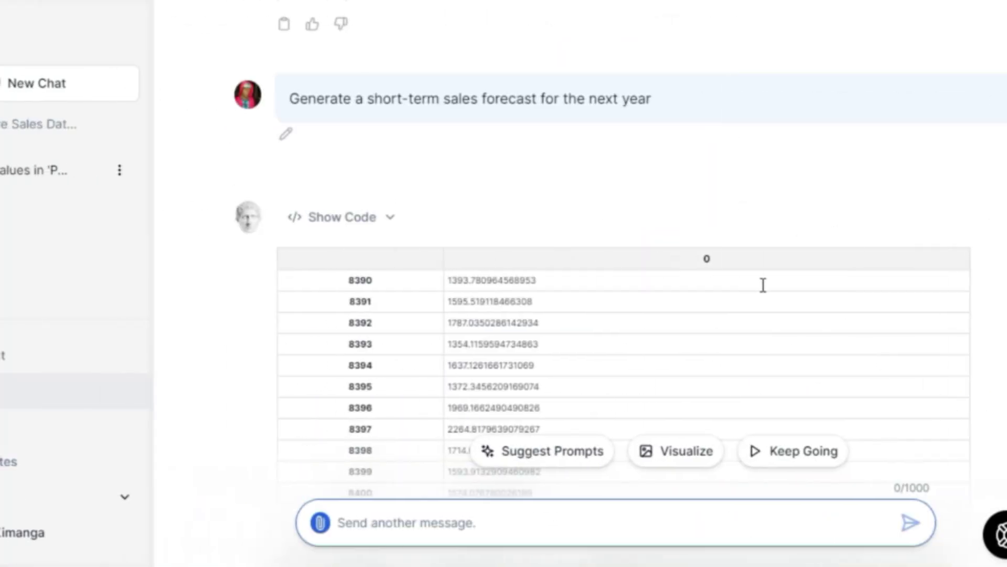
- Review the forecast charts and ask 'What caused the sudden jump in sales in 2009'
{"action": "scroll", "coordinate": [764, 285], "scroll_direction": "down", "scroll_amount": 1}
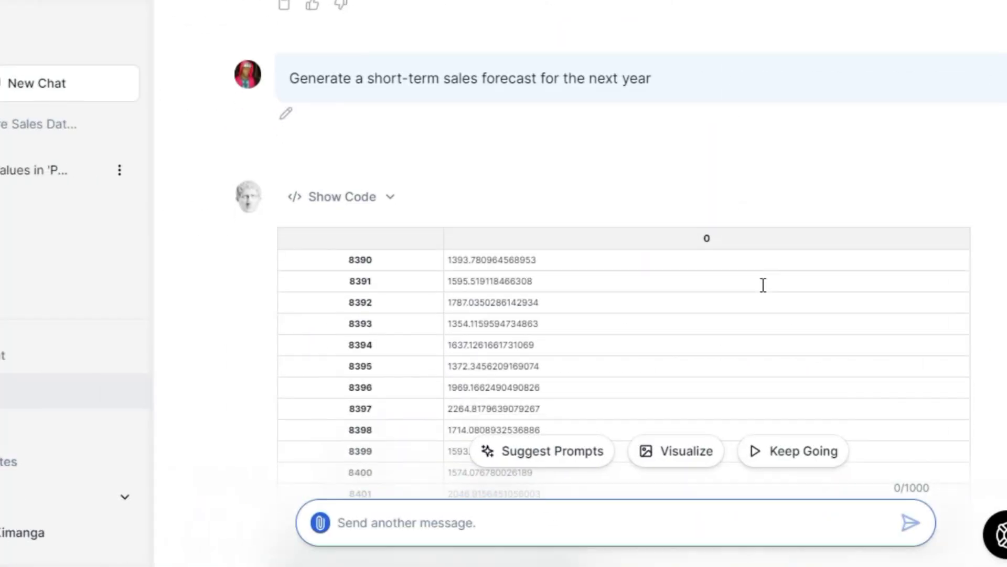
{"action": "scroll", "coordinate": [763, 285], "scroll_direction": "down", "scroll_amount": 20}
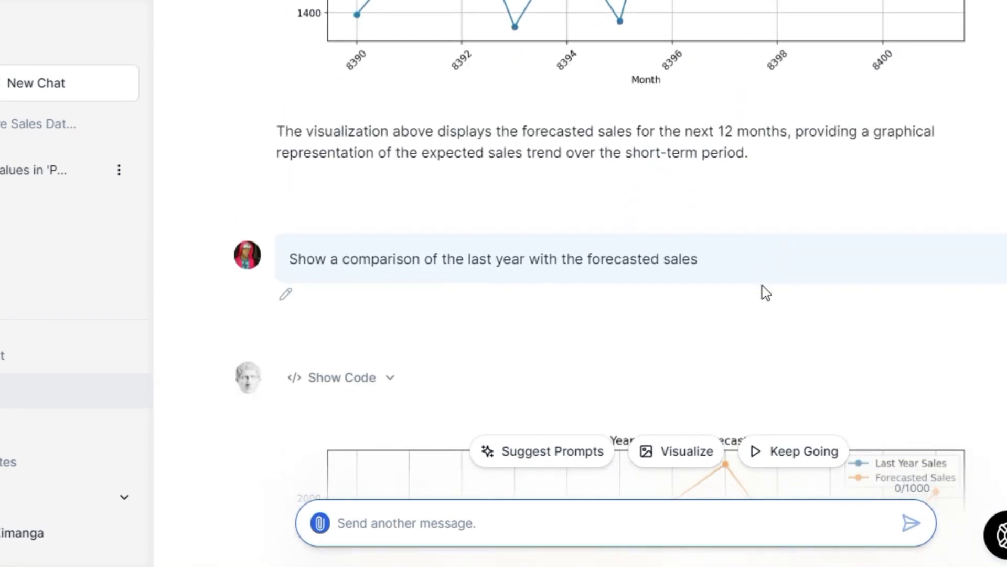
{"action": "scroll", "coordinate": [762, 285], "scroll_direction": "up", "scroll_amount": 9}
{"action": "scroll", "coordinate": [763, 285], "scroll_direction": "down", "scroll_amount": 2}
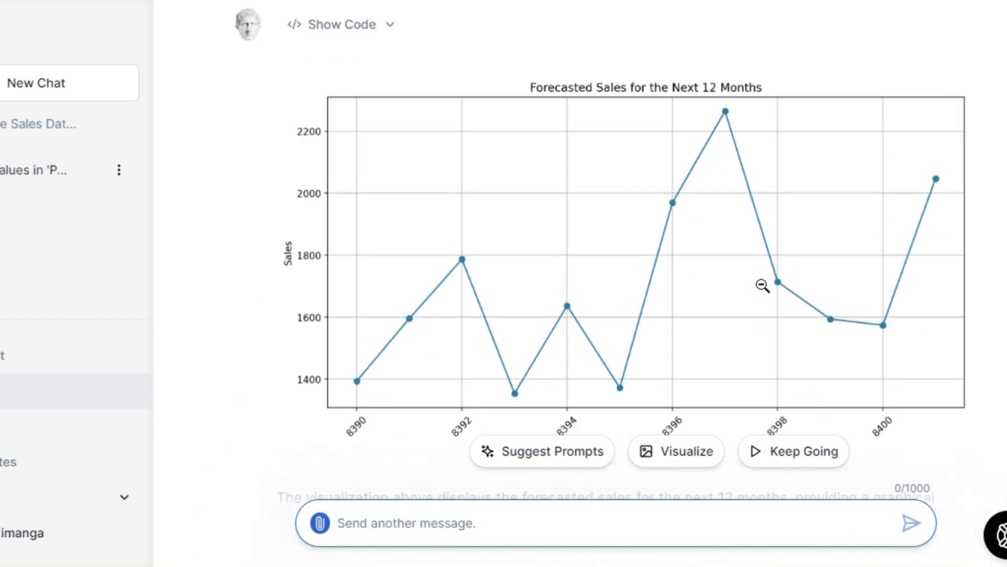
{"action": "scroll", "coordinate": [764, 284], "scroll_direction": "up", "scroll_amount": 3}
{"action": "scroll", "coordinate": [655, 231], "scroll_direction": "down", "scroll_amount": 7}
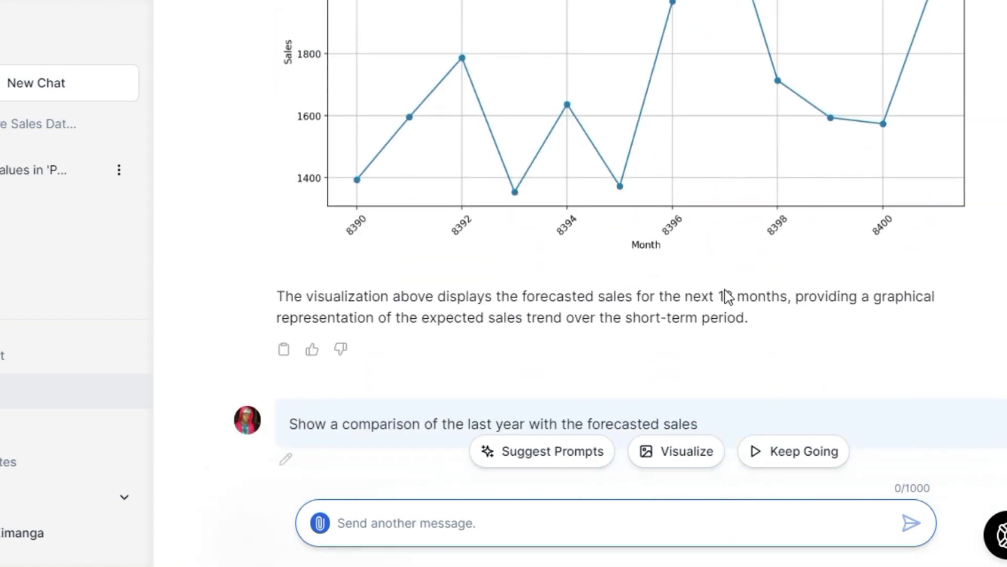
{"action": "scroll", "coordinate": [780, 344], "scroll_direction": "down", "scroll_amount": 10}
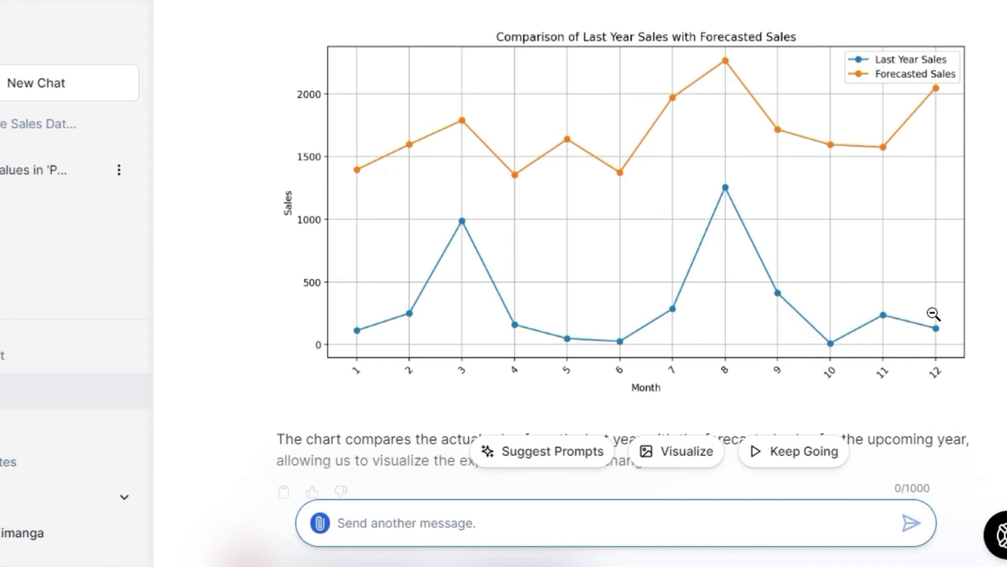
{"action": "scroll", "coordinate": [869, 185], "scroll_direction": "down", "scroll_amount": 7}
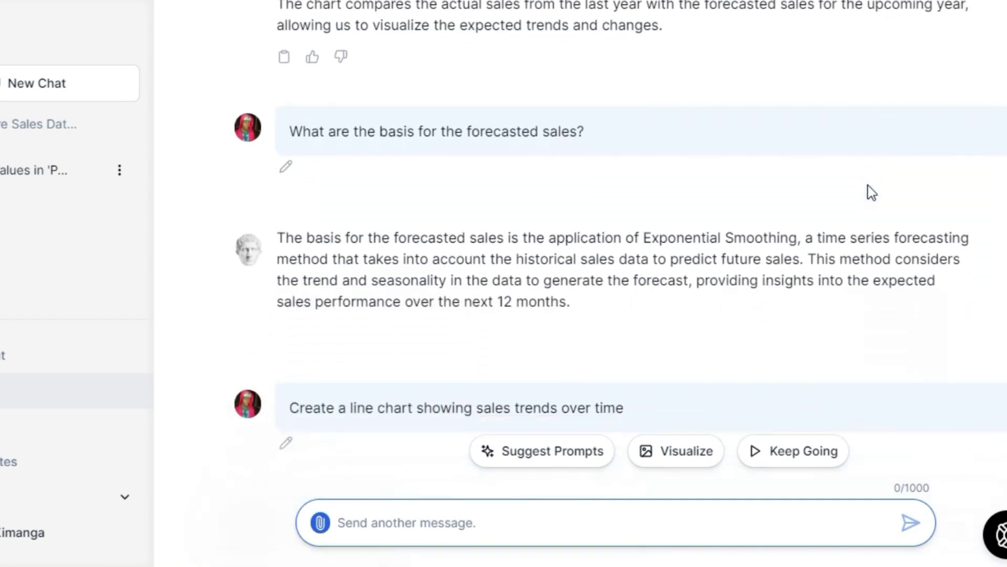
{"action": "left_click", "coordinate": [430, 526]}
{"action": "type", "text": "What "}
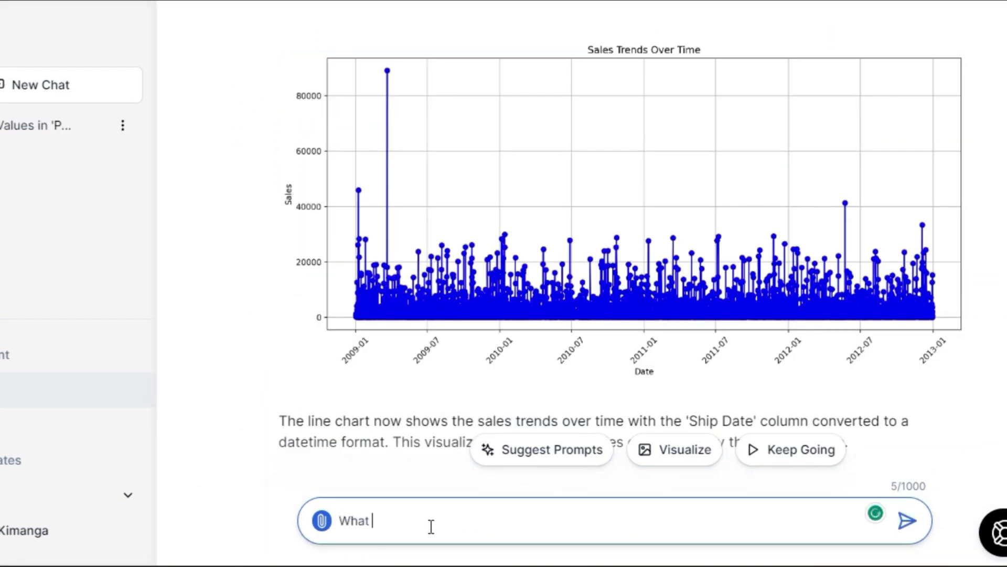
{"action": "type", "text": "caused the sudden jump in sales in "}
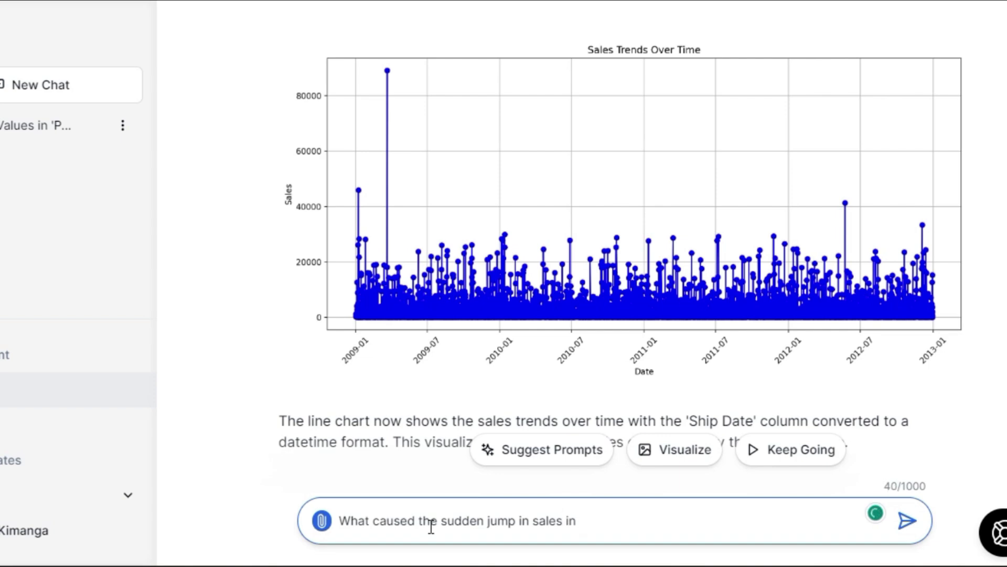
{"action": "type", "text": "2009"}
{"action": "key", "text": "Return"}
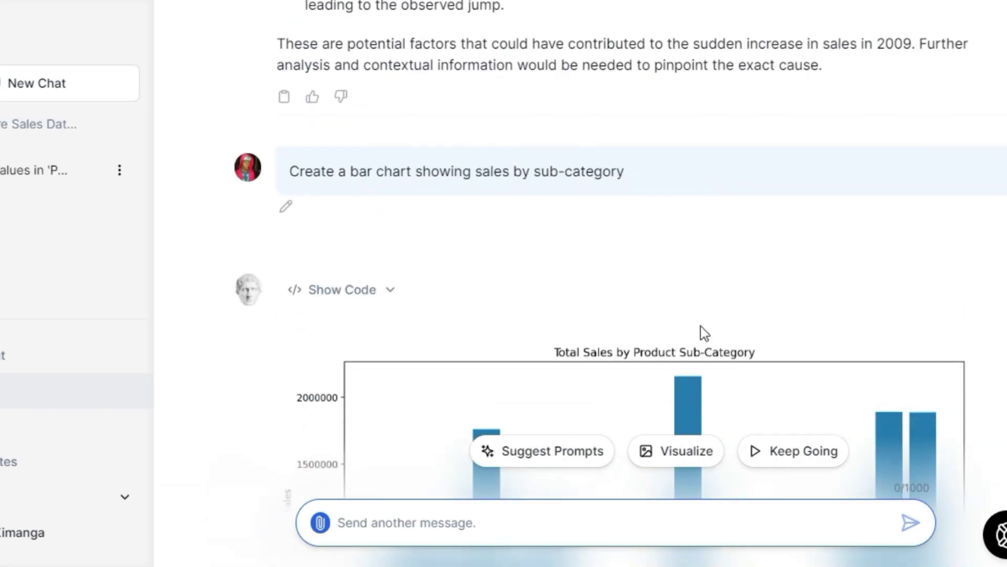
- Review the top-5 and bottom-5 sub-category charts, then choose 'Stay downgraded' for GPT-3.5
{"action": "scroll", "coordinate": [701, 331], "scroll_direction": "down", "scroll_amount": 3}
{"action": "scroll", "coordinate": [701, 326], "scroll_direction": "down", "scroll_amount": 3}
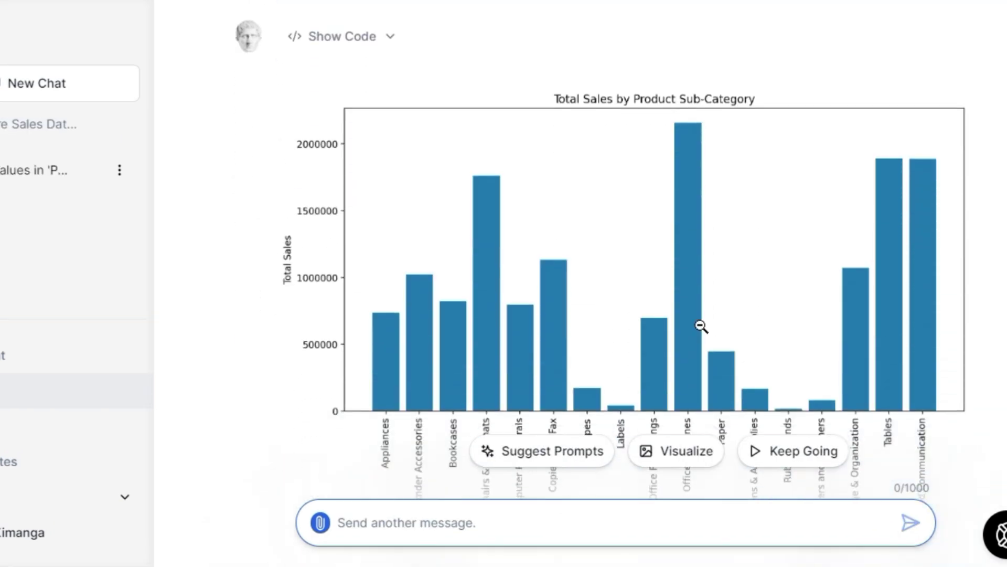
{"action": "scroll", "coordinate": [701, 326], "scroll_direction": "down", "scroll_amount": 1}
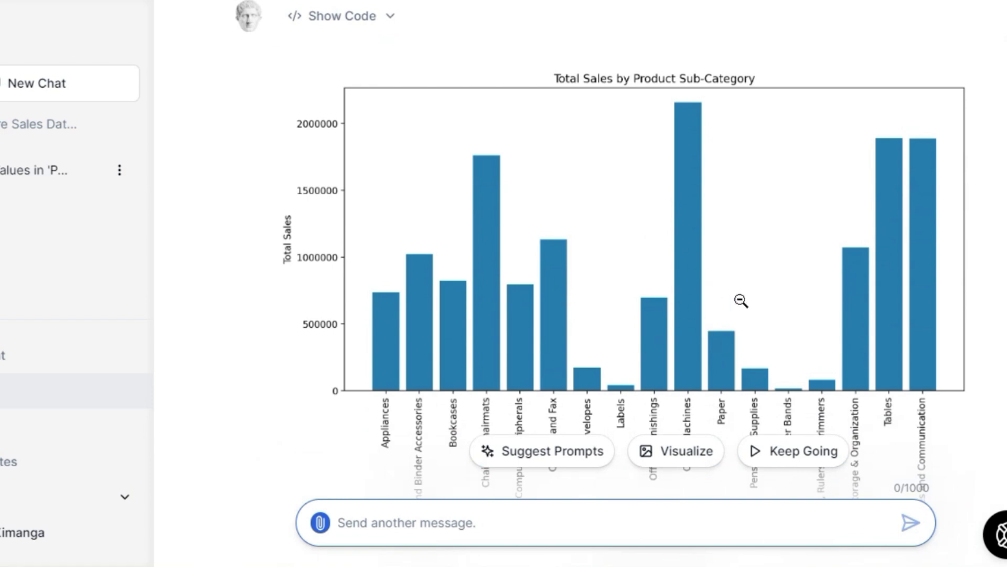
{"action": "scroll", "coordinate": [741, 300], "scroll_direction": "down", "scroll_amount": 7}
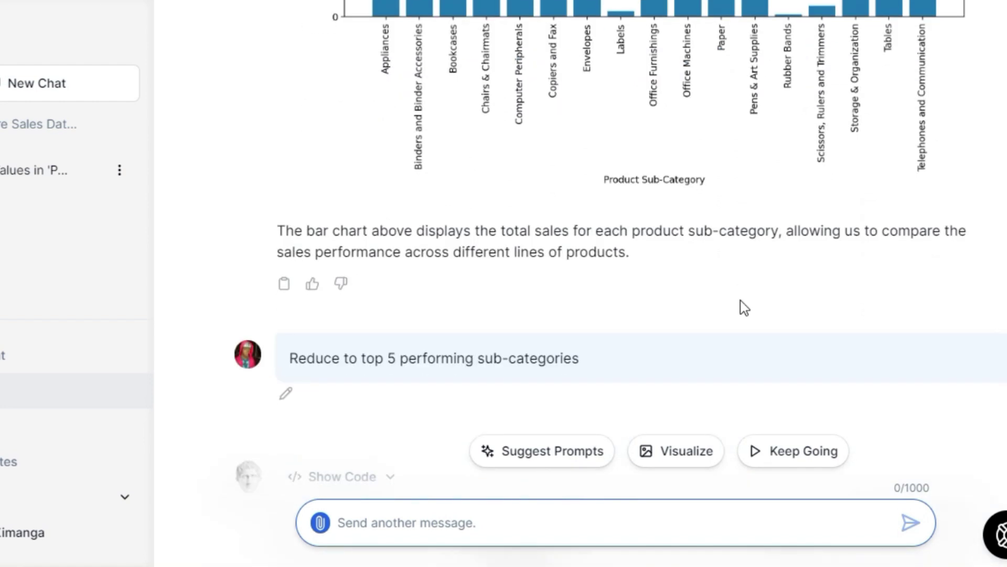
{"action": "scroll", "coordinate": [741, 300], "scroll_direction": "down", "scroll_amount": 10}
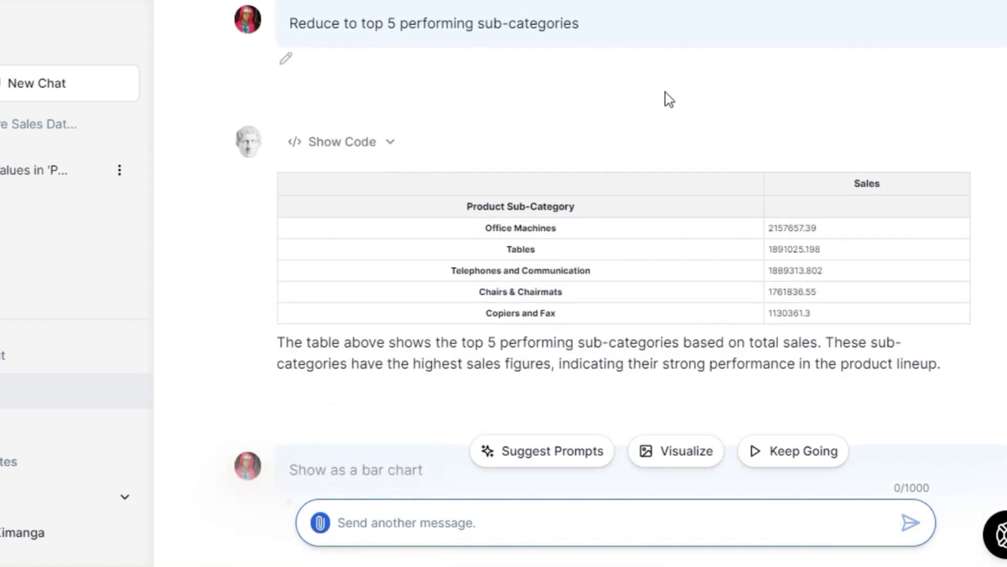
{"action": "scroll", "coordinate": [709, 261], "scroll_direction": "down", "scroll_amount": 13}
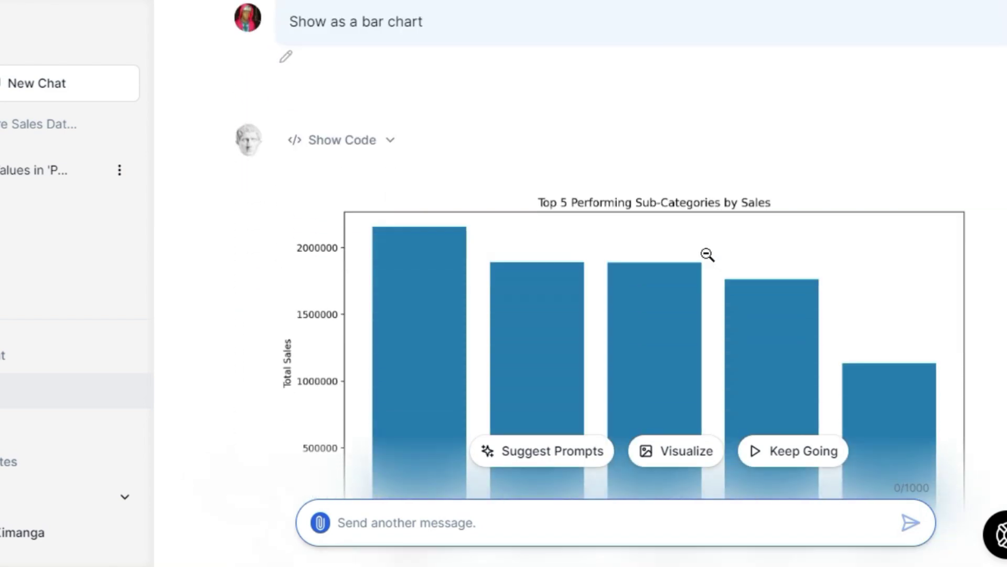
{"action": "scroll", "coordinate": [707, 255], "scroll_direction": "down", "scroll_amount": 2}
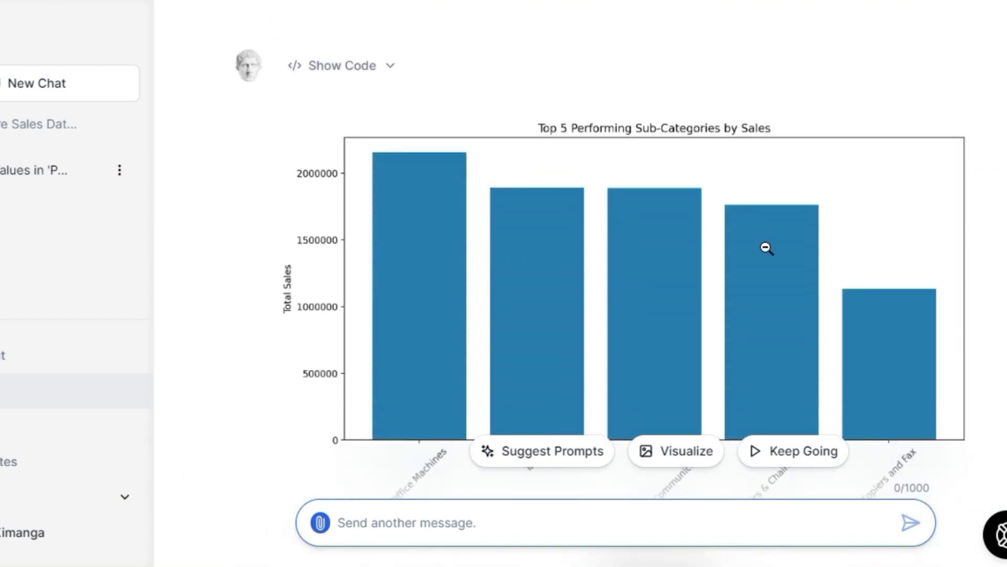
{"action": "scroll", "coordinate": [766, 247], "scroll_direction": "down", "scroll_amount": 17}
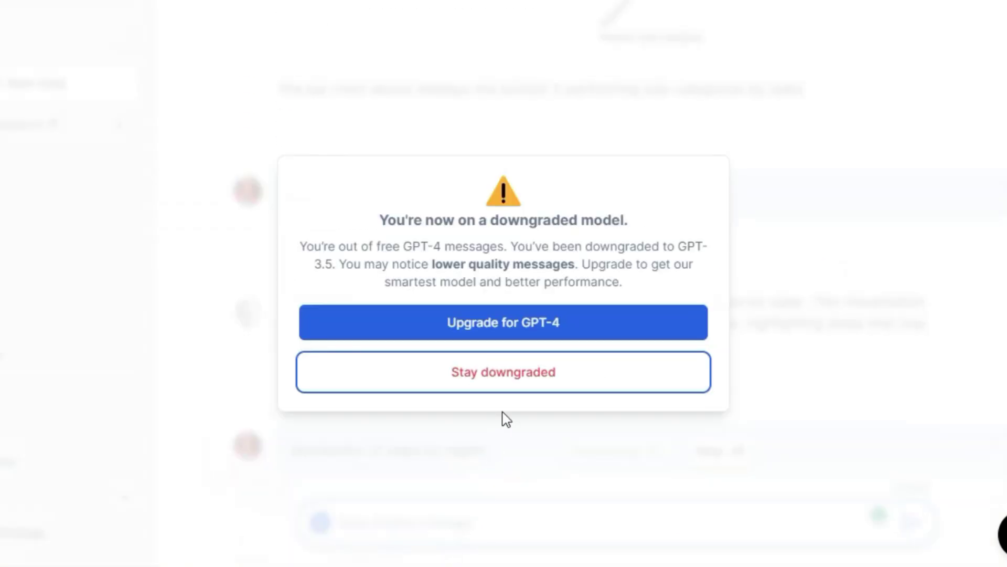
{"action": "left_click", "coordinate": [528, 379]}
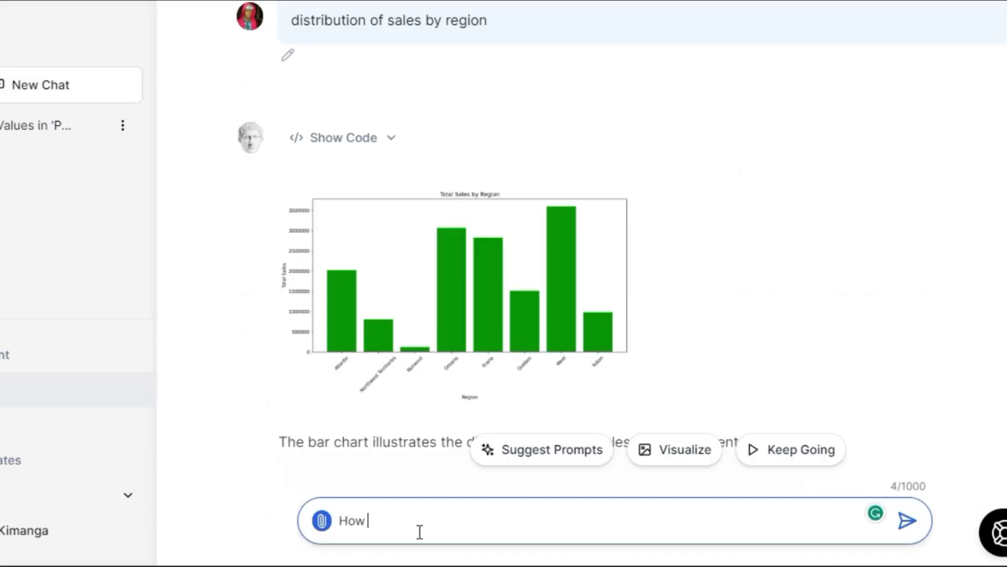
- Ask about returned orders and sheet count, then request a returned-order count from the returns sheet
{"action": "type", "text": "many orders were returned?"}
{"action": "key", "text": "Return"}
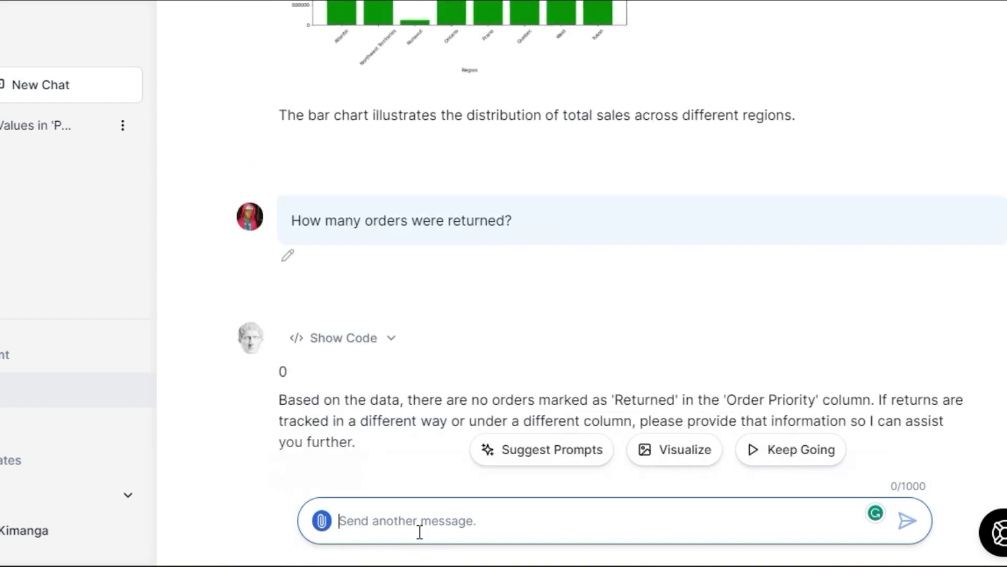
{"action": "type", "text": "How many sheets are present"}
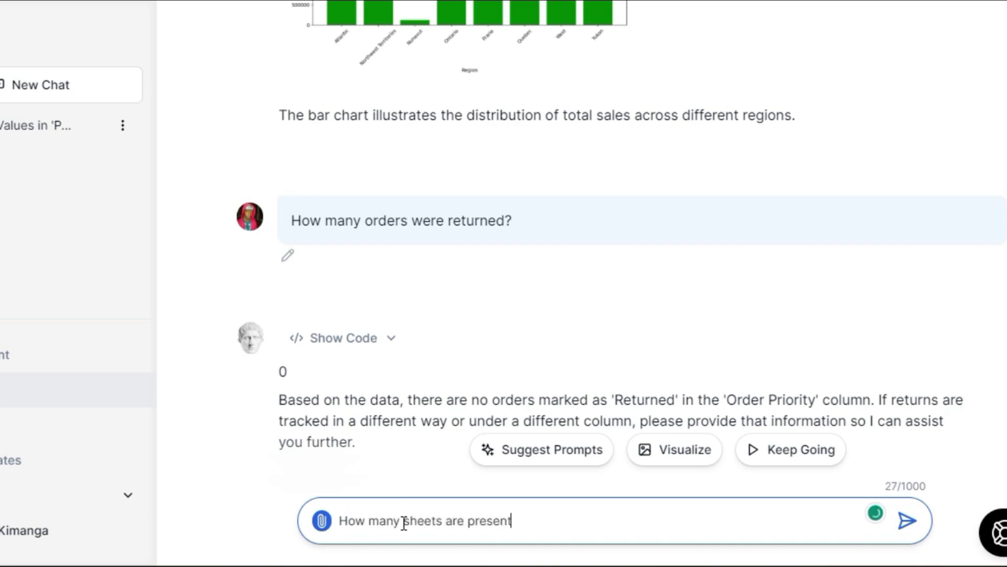
{"action": "type", "text": " in your data?"}
{"action": "key", "text": "Return"}
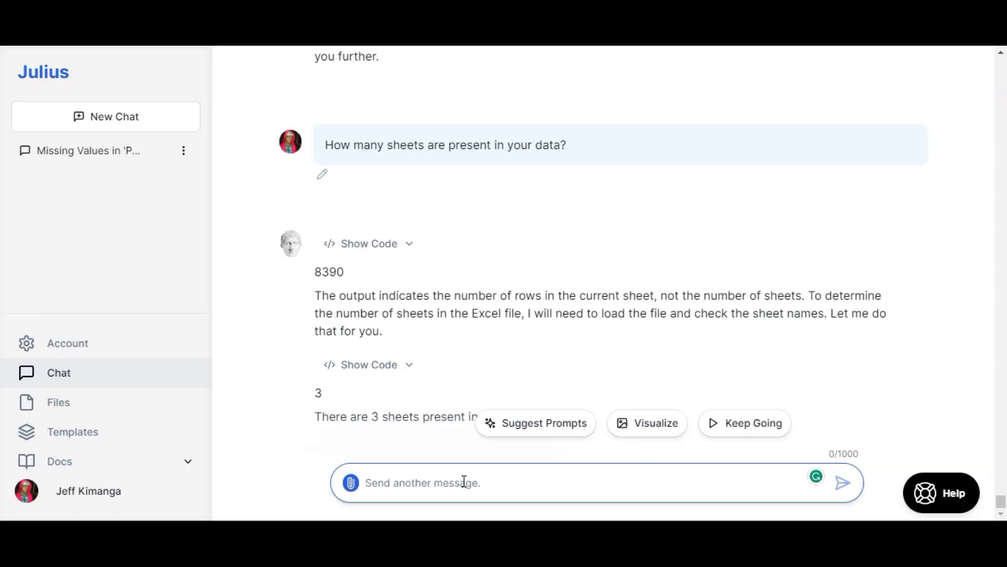
{"action": "type", "text": "Check the sheet named returns and determind"}
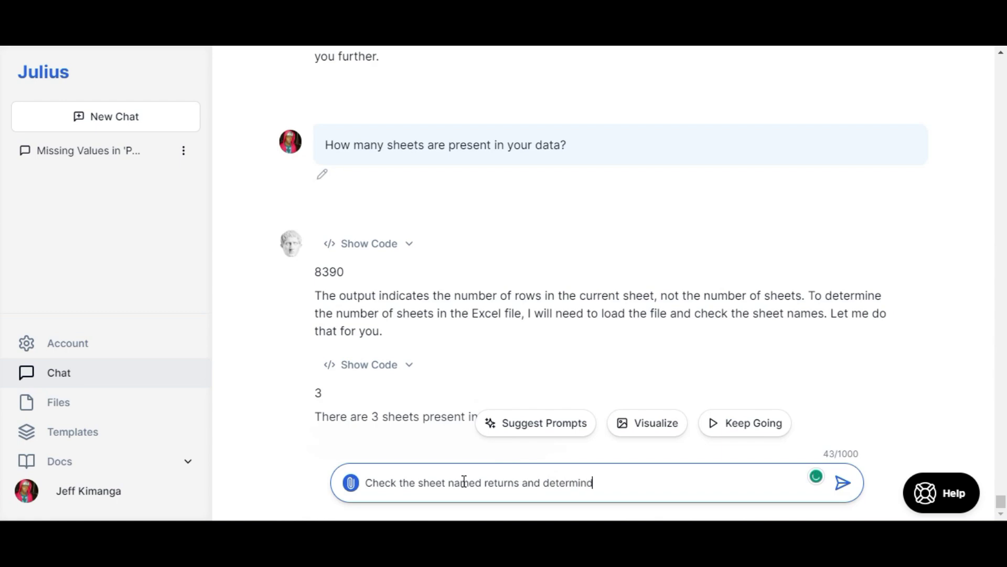
{"action": "type", "text": "orders that were returned"}
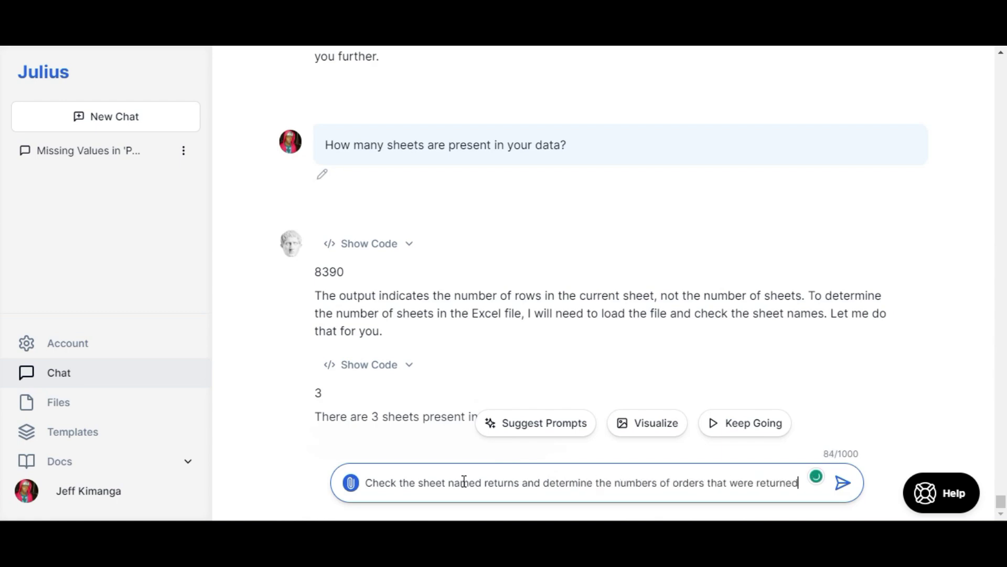
{"action": "key", "text": "Return"}
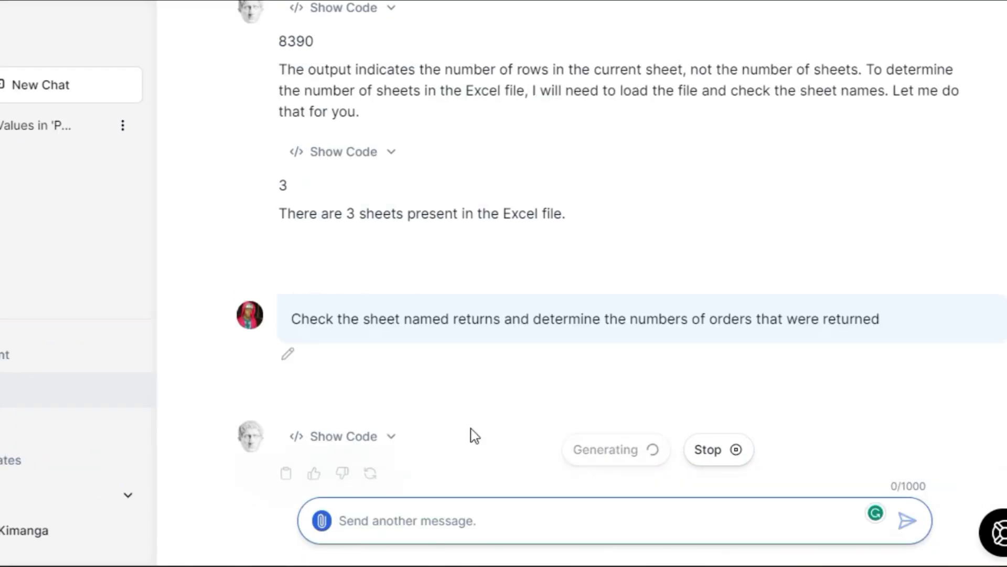
- Request a pie chart of returned orders by category, noting the orders sheet has the needed columns
{"action": "left_click", "coordinate": [423, 515]}
{"action": "type", "text": "Now visualise"}
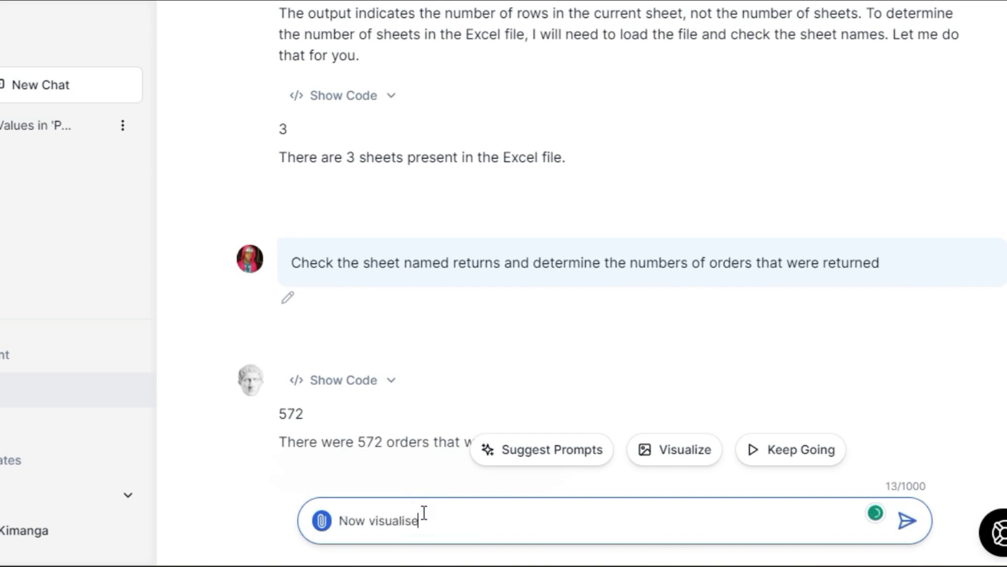
{"action": "type", "text": " the number of orders returned based on categori"}
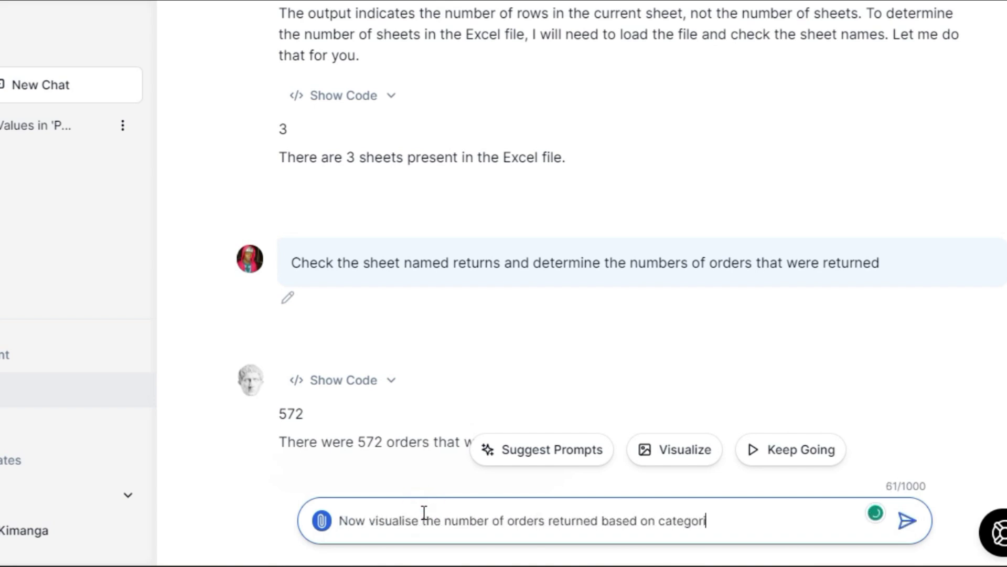
{"action": "type", "text": "es using a pie chart"}
{"action": "key", "text": "Return"}
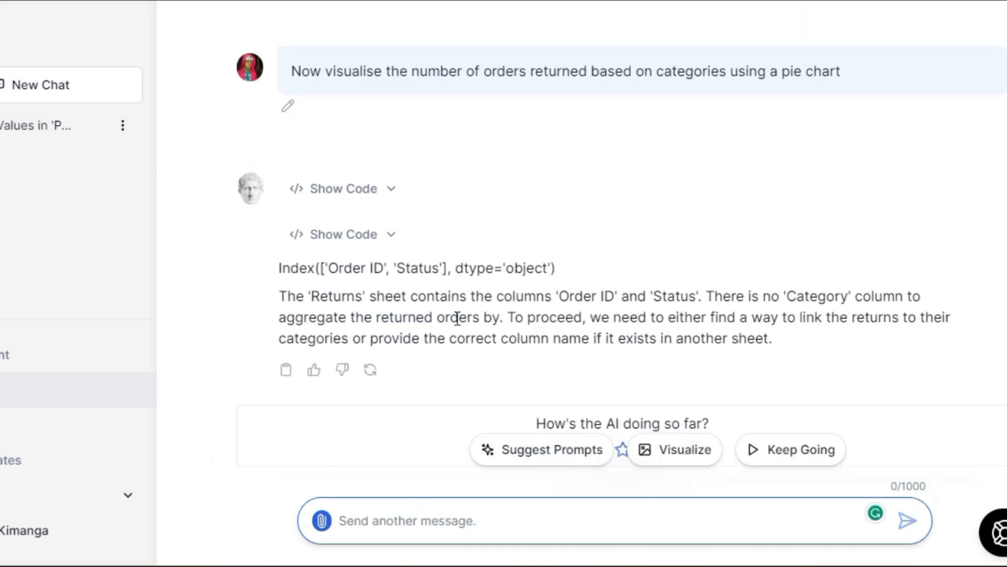
{"action": "type", "text": "The orders sheet "}
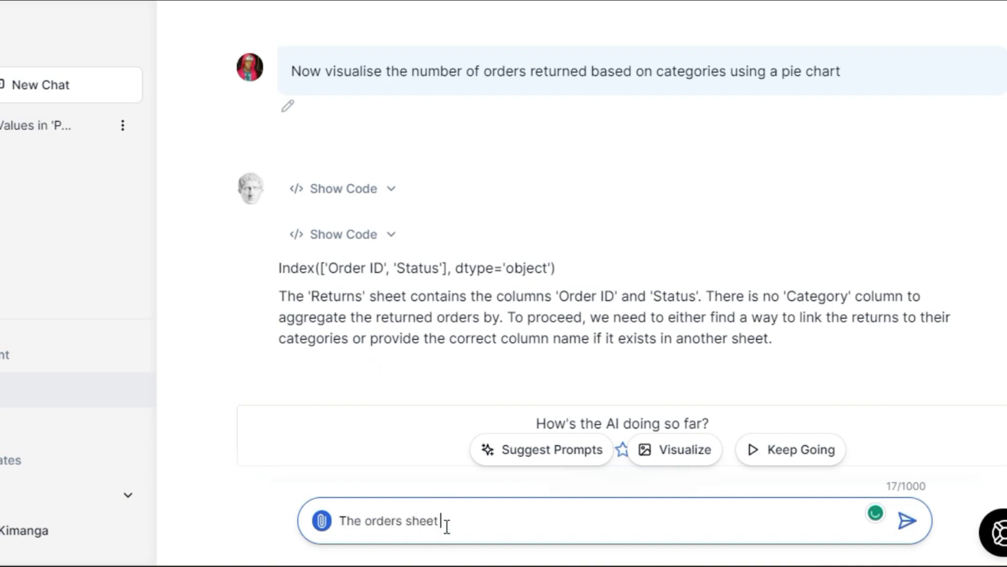
{"action": "type", "text": "should have the necessary columns you require. create a link between the two using Order ID as the prima"}
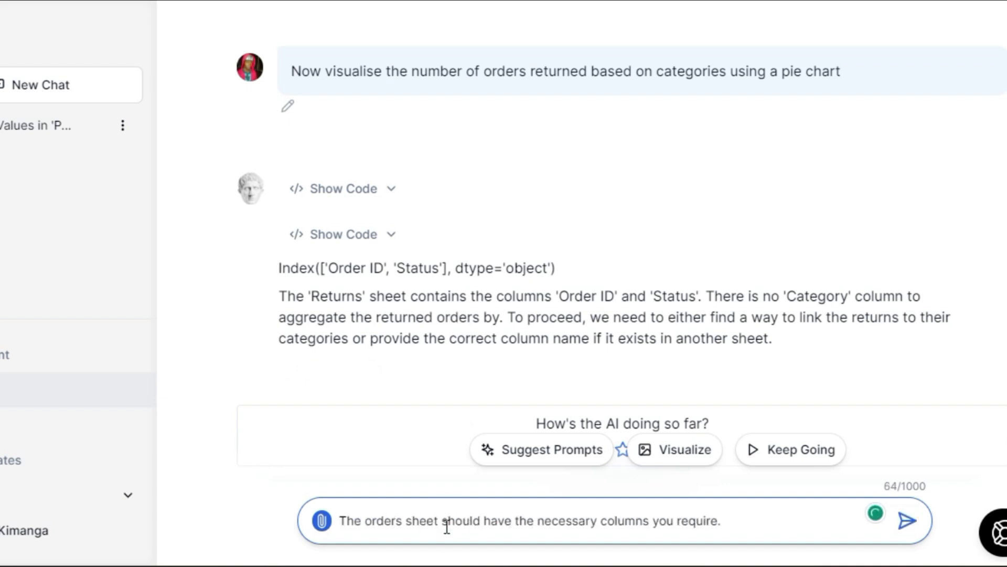
{"action": "type", "text": "ry key"}
{"action": "key", "text": "Return"}
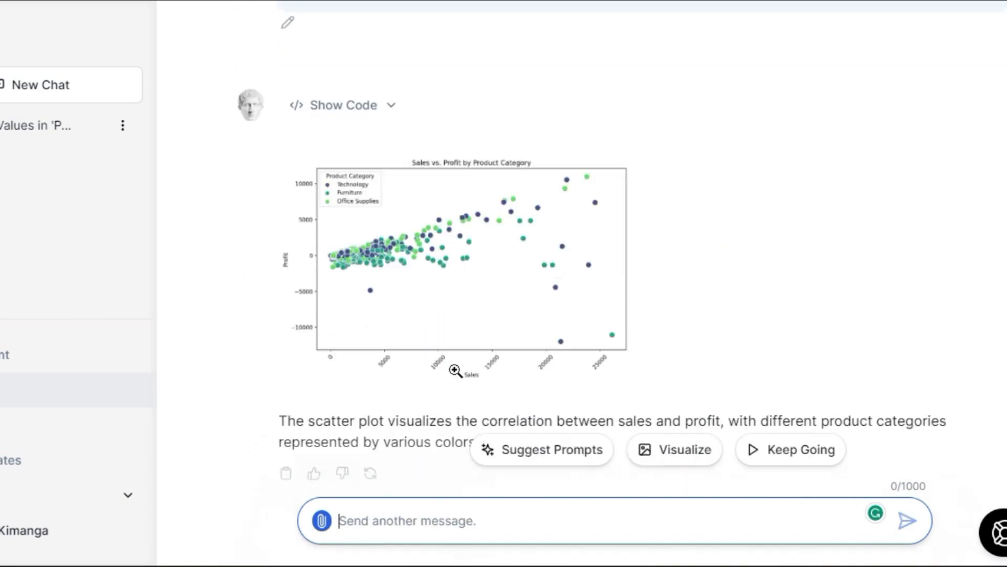
- Enlarge the sales-versus-profit scatter plot and bring up suggested follow-up prompts
{"action": "left_click", "coordinate": [455, 370]}
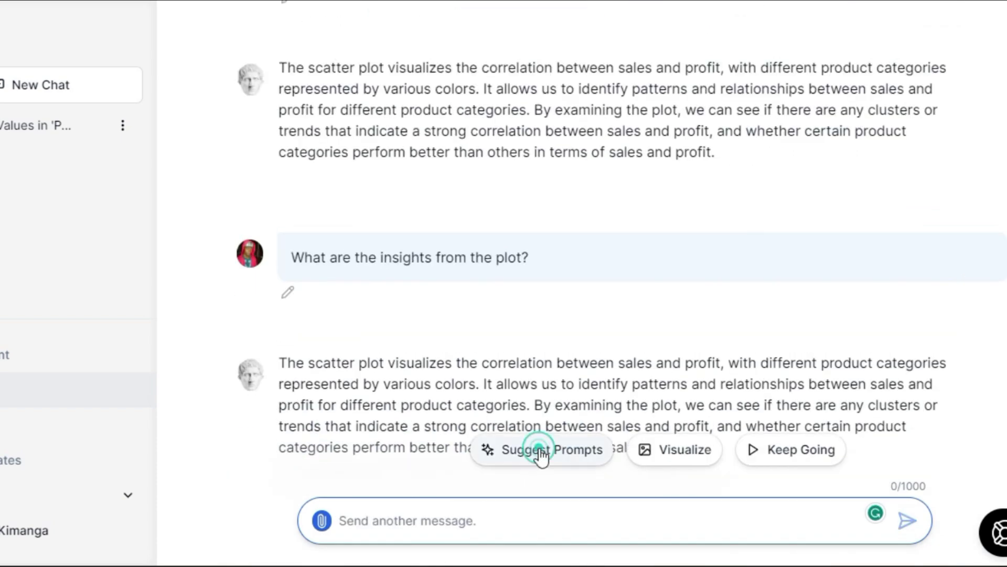
{"action": "left_click", "coordinate": [541, 450]}
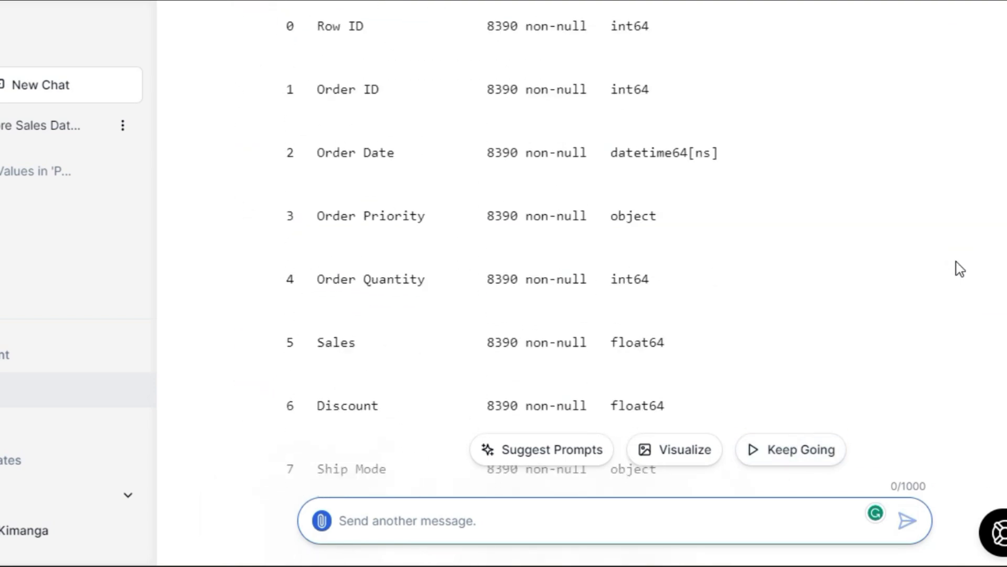
{"action": "scroll", "coordinate": [956, 269], "scroll_direction": "down", "scroll_amount": 20}
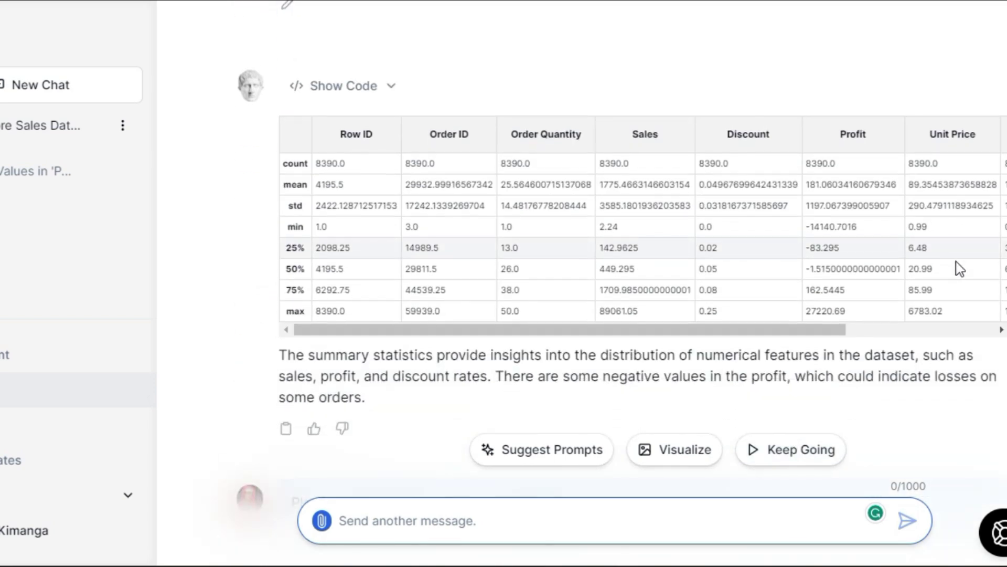
{"action": "scroll", "coordinate": [960, 268], "scroll_direction": "down", "scroll_amount": 15}
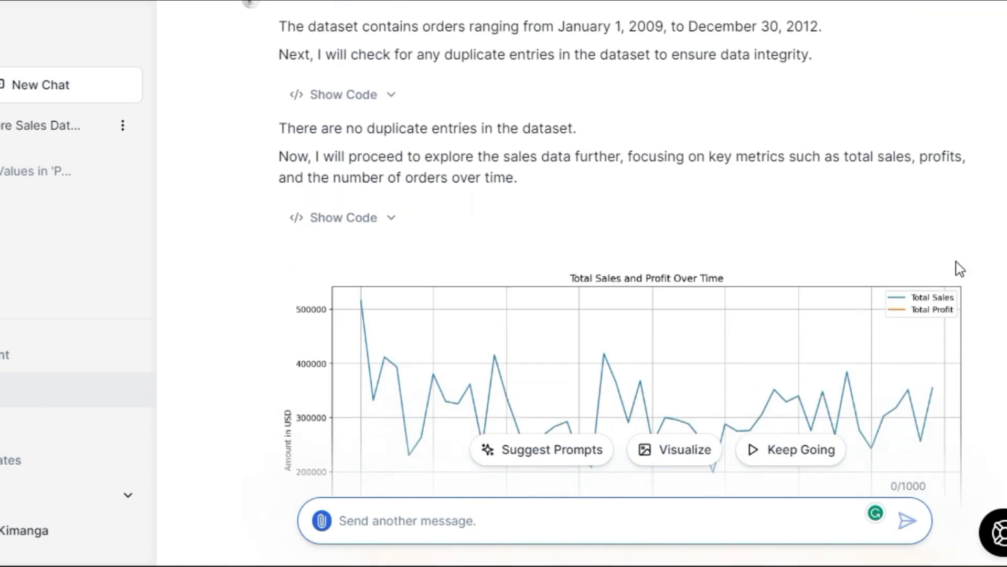
{"action": "scroll", "coordinate": [960, 268], "scroll_direction": "down", "scroll_amount": 10}
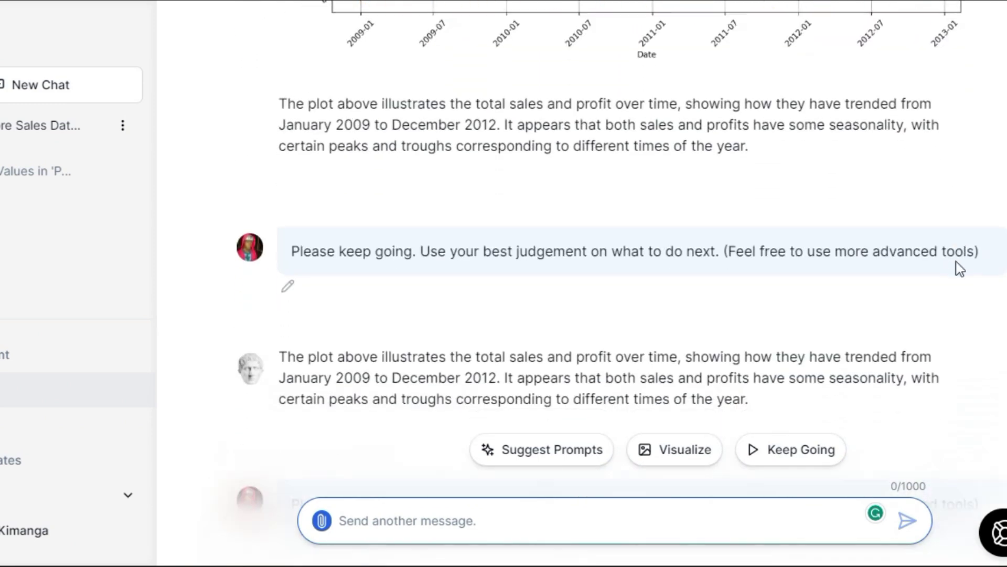
{"action": "scroll", "coordinate": [960, 269], "scroll_direction": "down", "scroll_amount": 10}
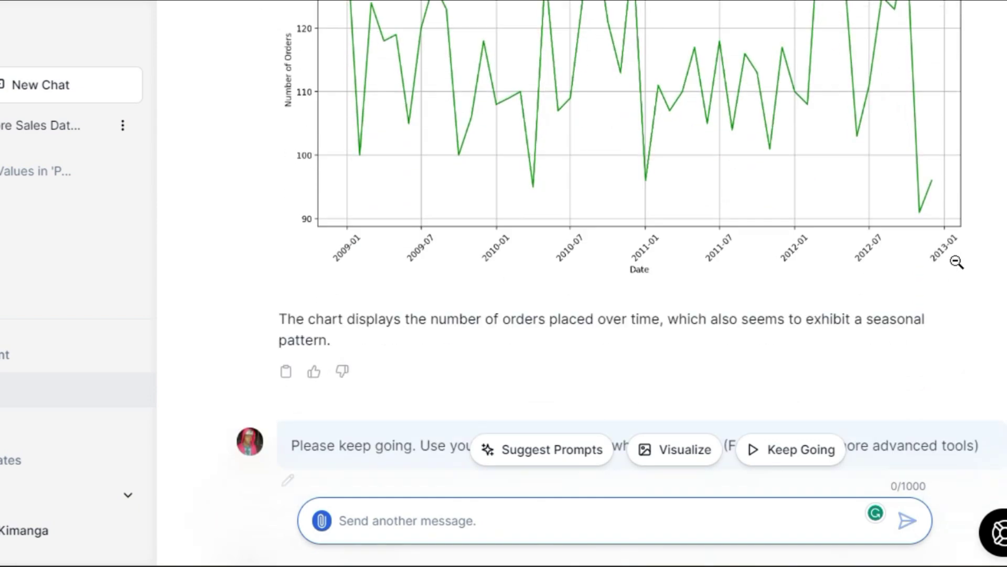
{"action": "scroll", "coordinate": [957, 262], "scroll_direction": "down", "scroll_amount": 10}
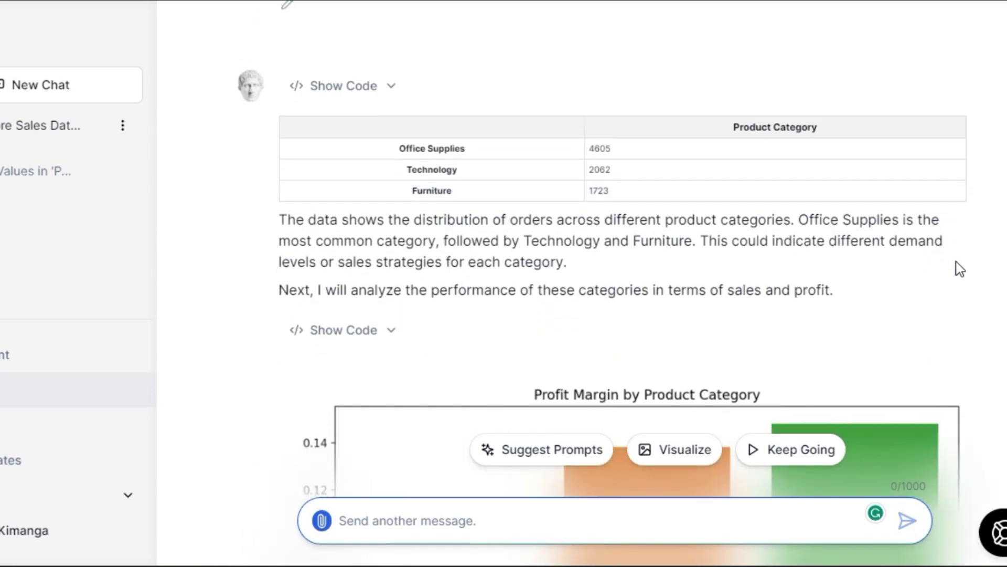
{"action": "scroll", "coordinate": [960, 269], "scroll_direction": "down", "scroll_amount": 10}
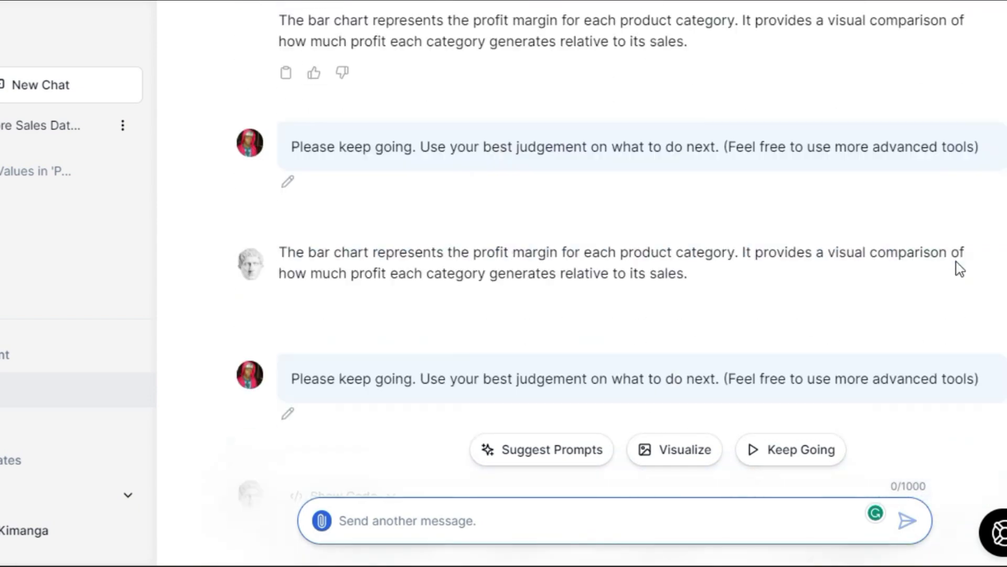
{"action": "scroll", "coordinate": [957, 263], "scroll_direction": "down", "scroll_amount": 10}
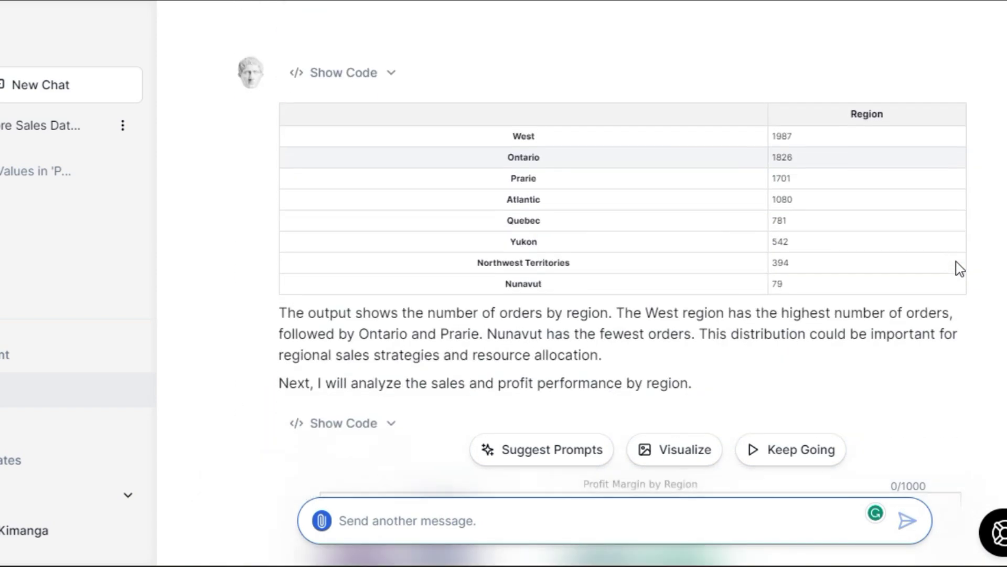
{"action": "scroll", "coordinate": [956, 261], "scroll_direction": "down", "scroll_amount": 8}
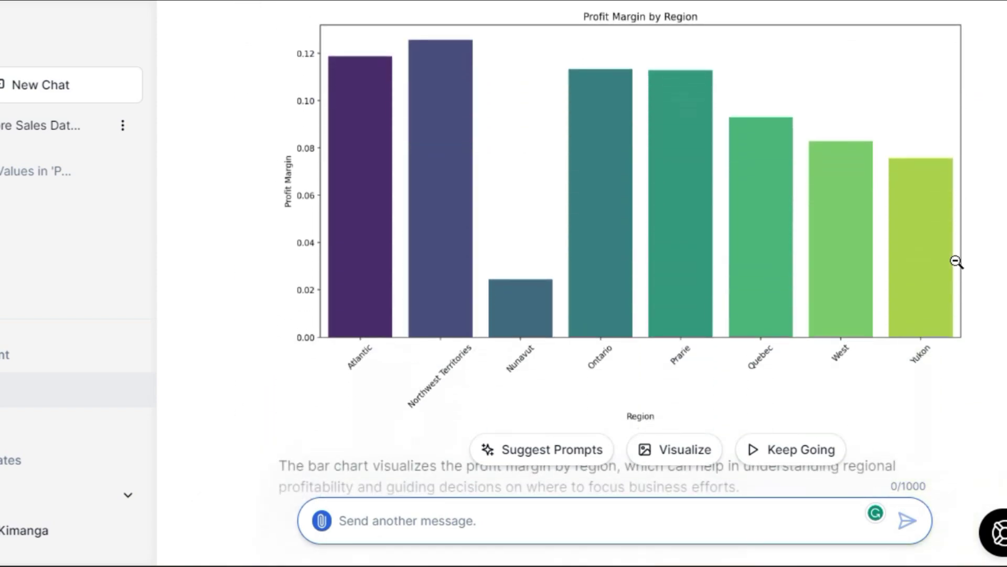
{"action": "scroll", "coordinate": [956, 262], "scroll_direction": "down", "scroll_amount": 10}
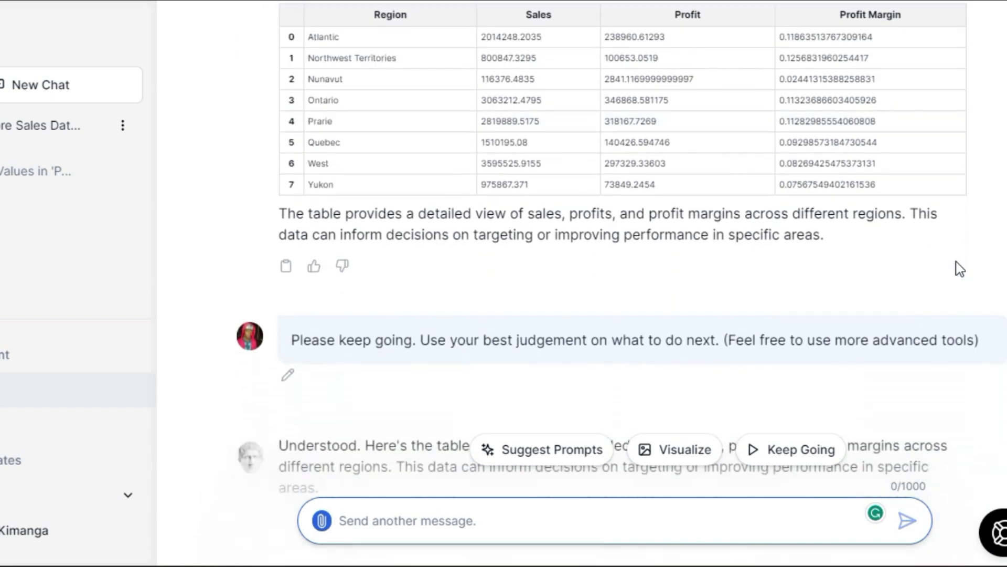
{"action": "scroll", "coordinate": [956, 262], "scroll_direction": "down", "scroll_amount": 9}
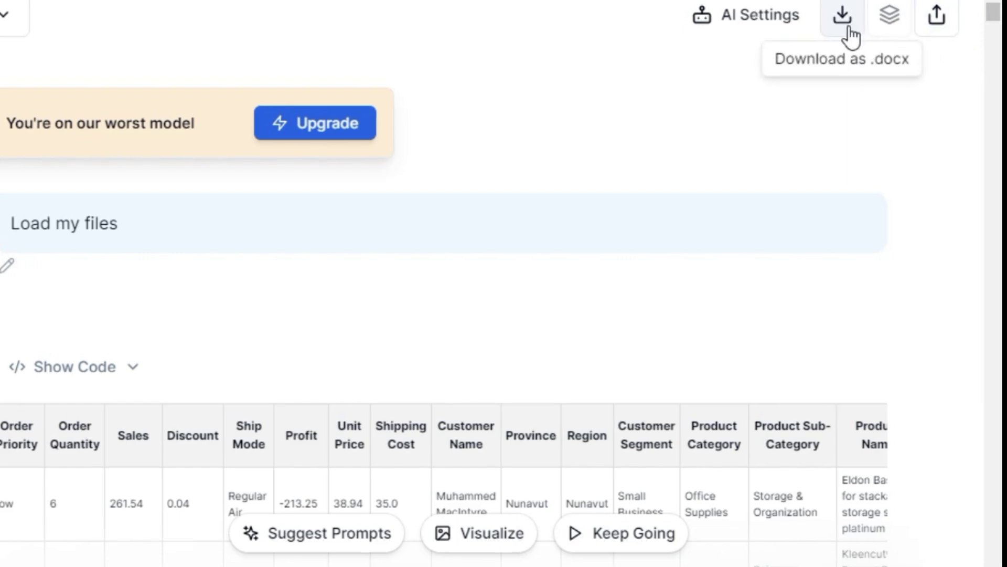
- Copy the conversation's share link, then view the annual billing subscription prices
{"action": "left_click", "coordinate": [926, 24]}
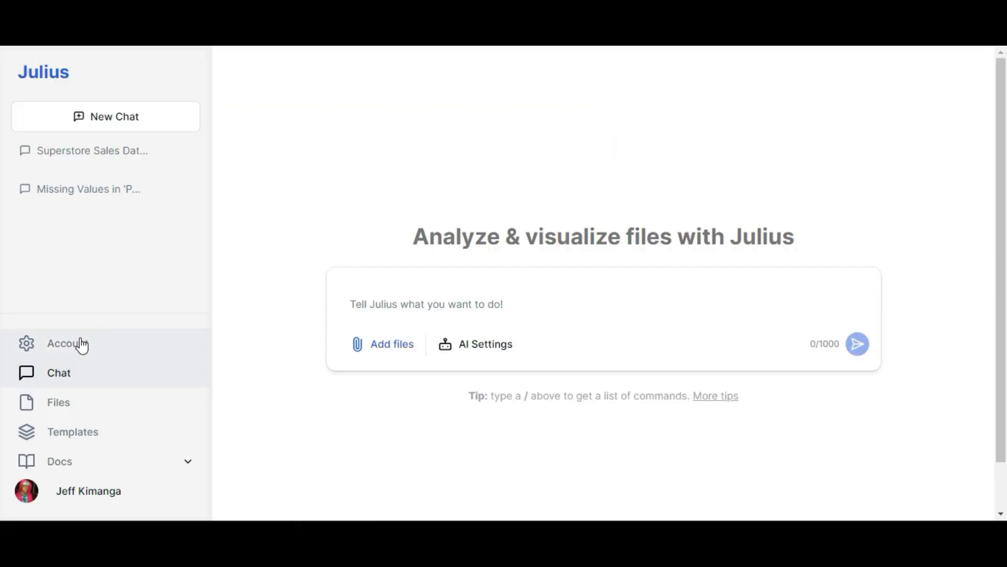
{"action": "left_click", "coordinate": [80, 340]}
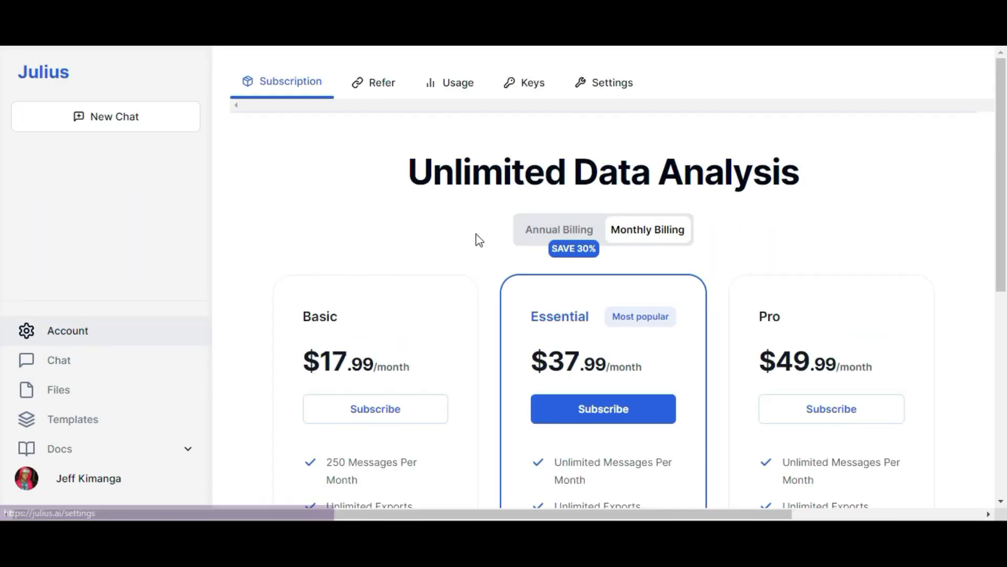
{"action": "left_click", "coordinate": [527, 231]}
{"action": "scroll", "coordinate": [450, 306], "scroll_direction": "down", "scroll_amount": 2}
{"action": "scroll", "coordinate": [434, 398], "scroll_direction": "down", "scroll_amount": 3}
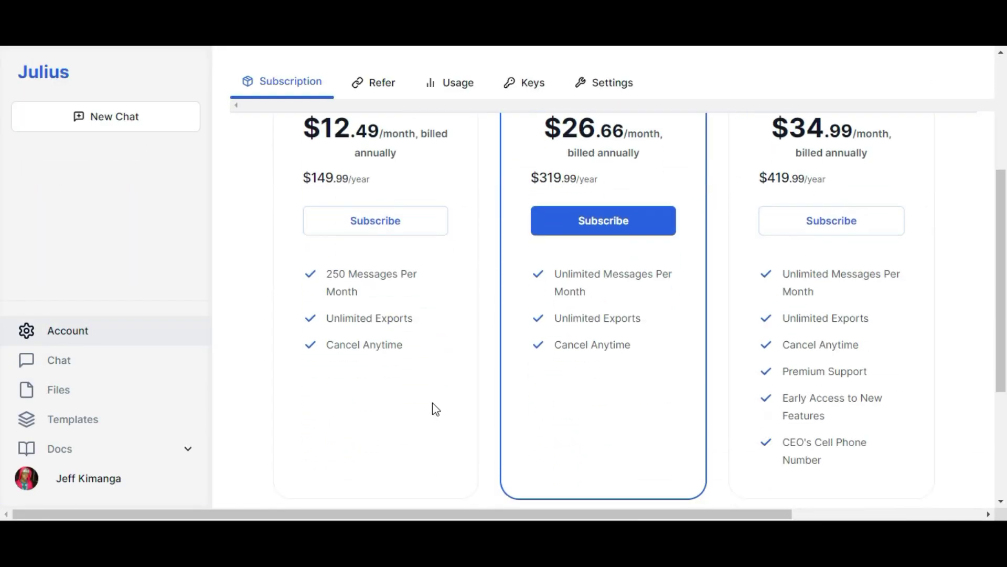
{"action": "scroll", "coordinate": [627, 364], "scroll_direction": "up", "scroll_amount": 3}
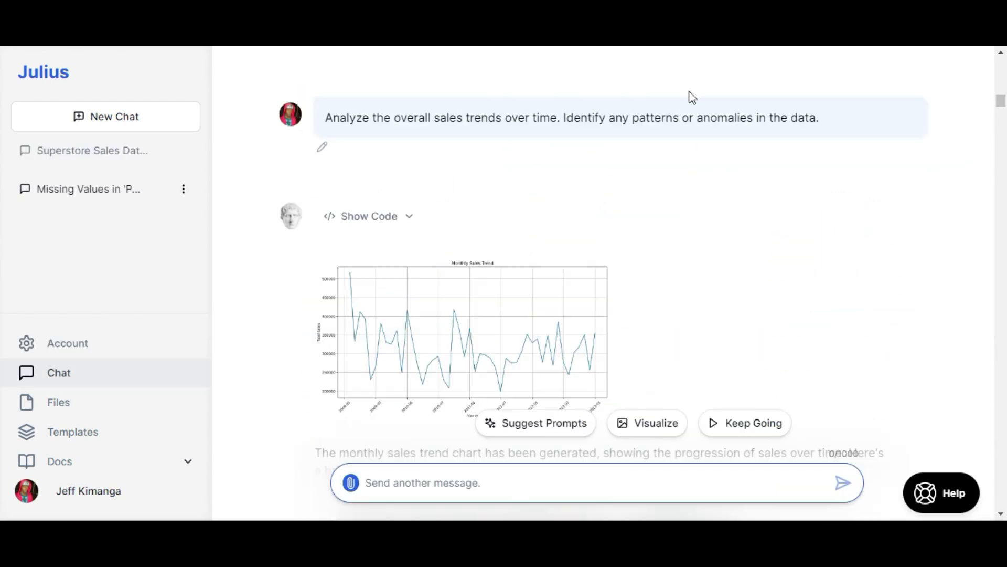
- Enlarge and restore the monthly sales trend chart, then enlarge the yearly sales bar chart
{"action": "left_click", "coordinate": [524, 340]}
{"action": "scroll", "coordinate": [525, 340], "scroll_direction": "down", "scroll_amount": 2}
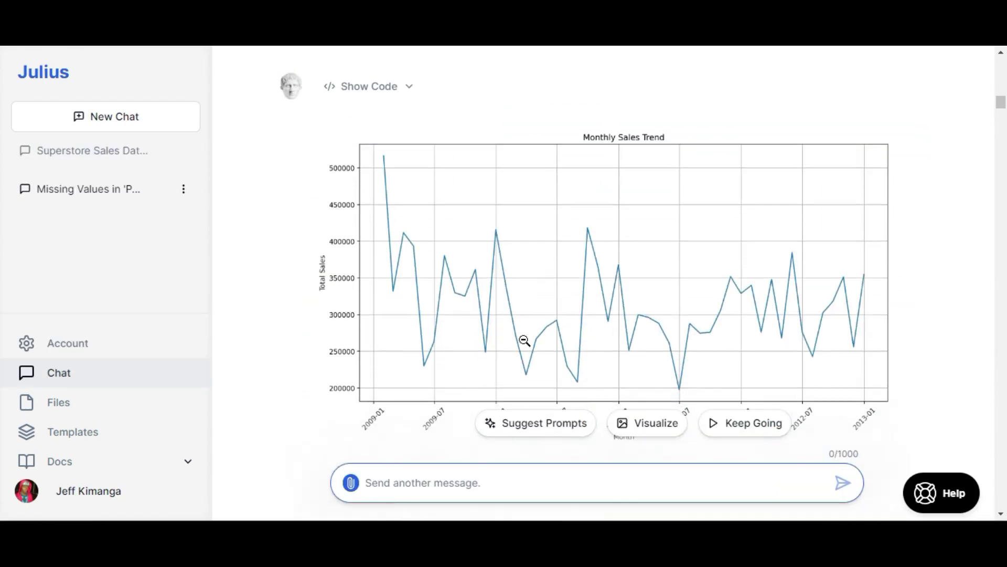
{"action": "left_click", "coordinate": [514, 208]}
{"action": "scroll", "coordinate": [569, 367], "scroll_direction": "down", "scroll_amount": 8}
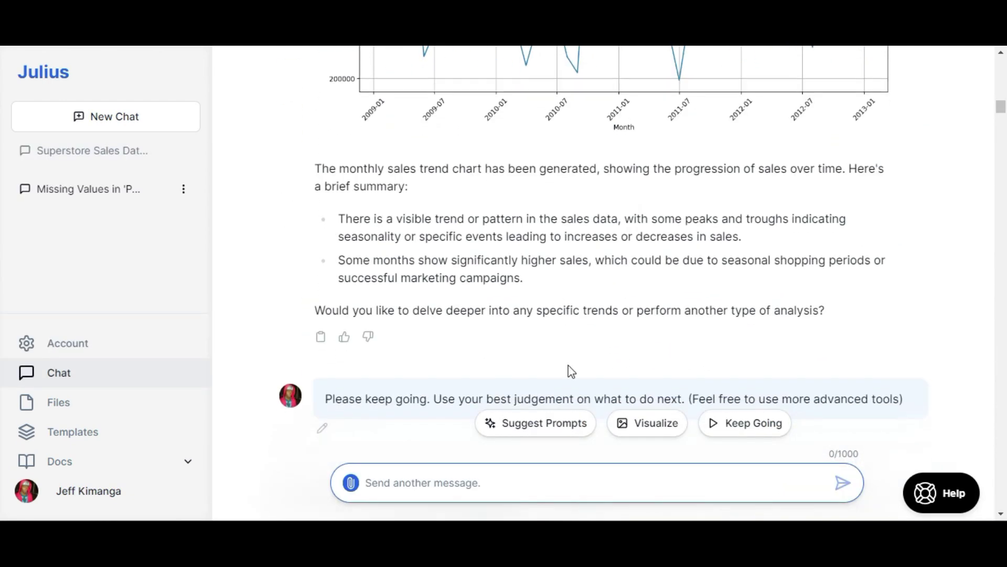
{"action": "left_click", "coordinate": [550, 366]}
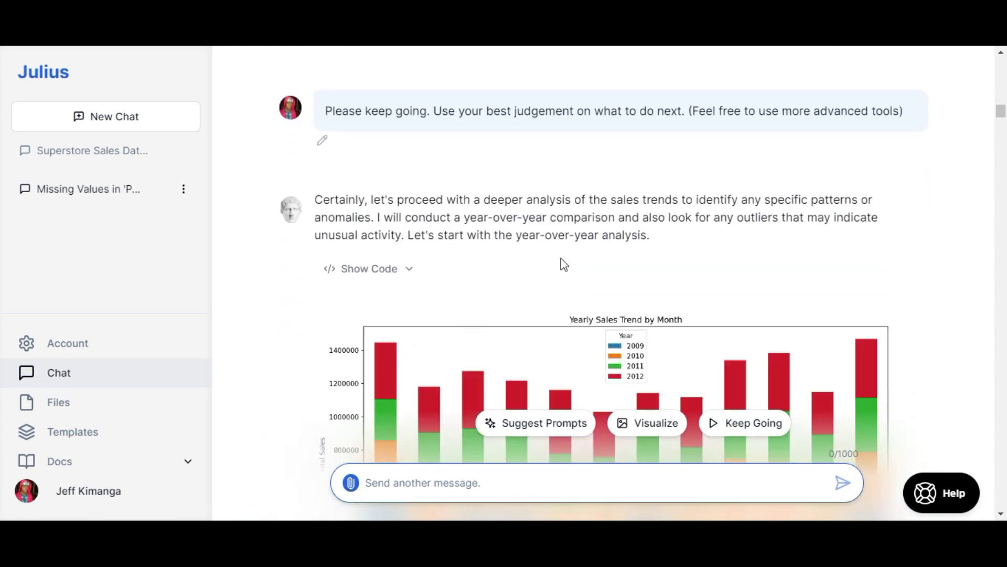
- Scroll past the trend chart and outlier table to the Box Plot of Monthly Sales
{"action": "scroll", "coordinate": [564, 264], "scroll_direction": "down", "scroll_amount": 5}
{"action": "scroll", "coordinate": [672, 325], "scroll_direction": "down", "scroll_amount": 7}
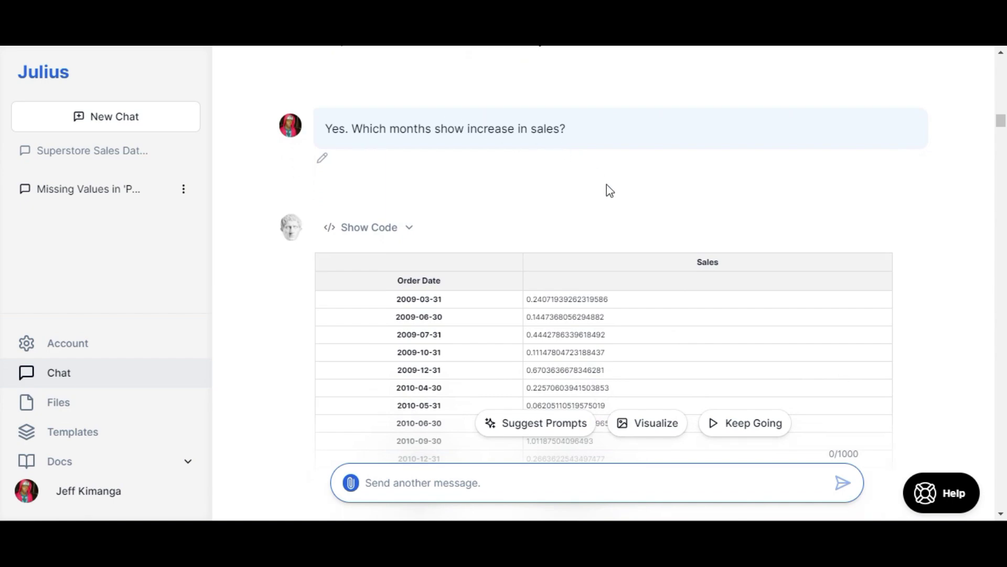
{"action": "scroll", "coordinate": [606, 184], "scroll_direction": "down", "scroll_amount": 12}
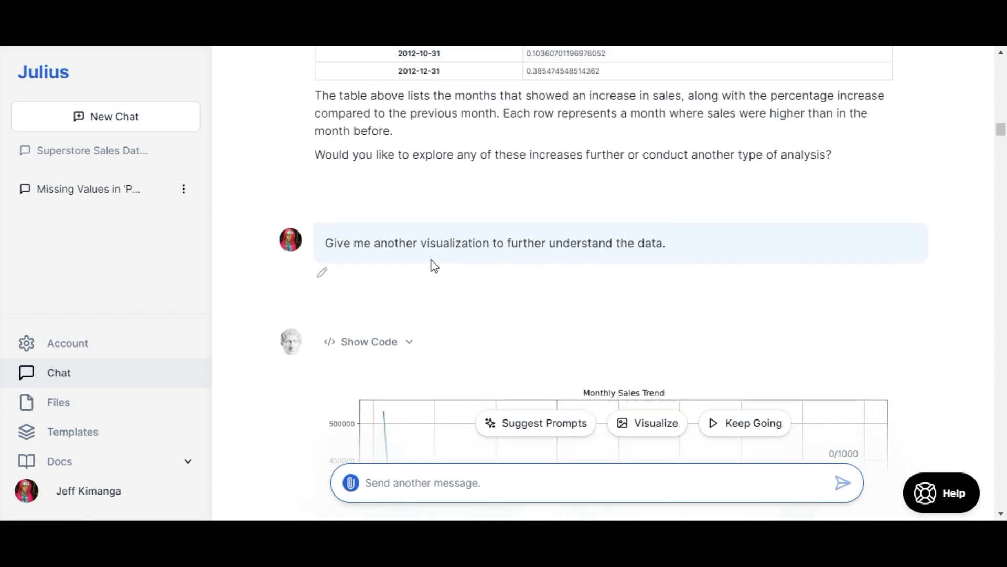
{"action": "scroll", "coordinate": [650, 342], "scroll_direction": "down", "scroll_amount": 13}
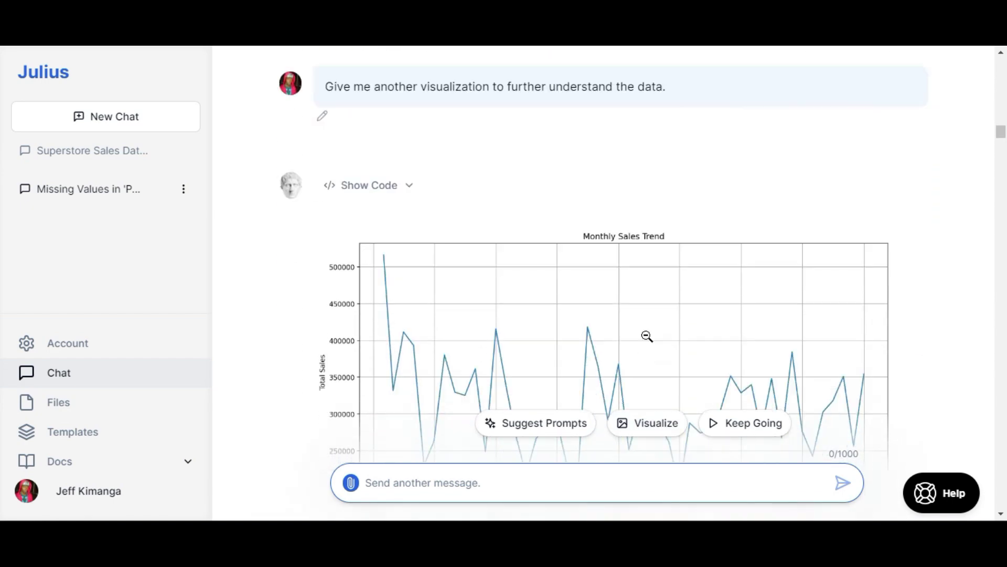
{"action": "scroll", "coordinate": [624, 302], "scroll_direction": "down", "scroll_amount": 6}
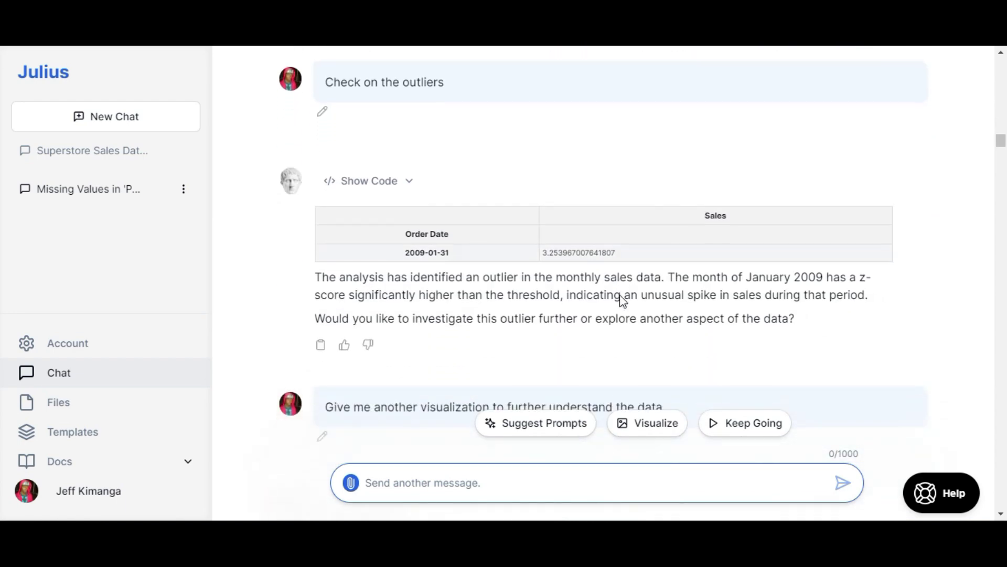
{"action": "scroll", "coordinate": [557, 187], "scroll_direction": "down", "scroll_amount": 11}
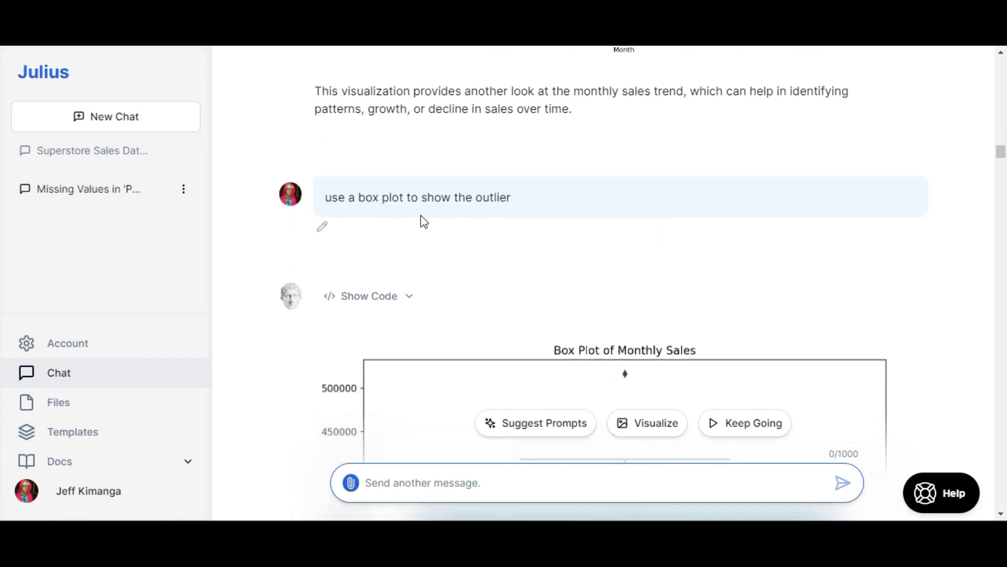
{"action": "scroll", "coordinate": [650, 260], "scroll_direction": "down", "scroll_amount": 4}
{"action": "scroll", "coordinate": [640, 247], "scroll_direction": "down", "scroll_amount": 1}
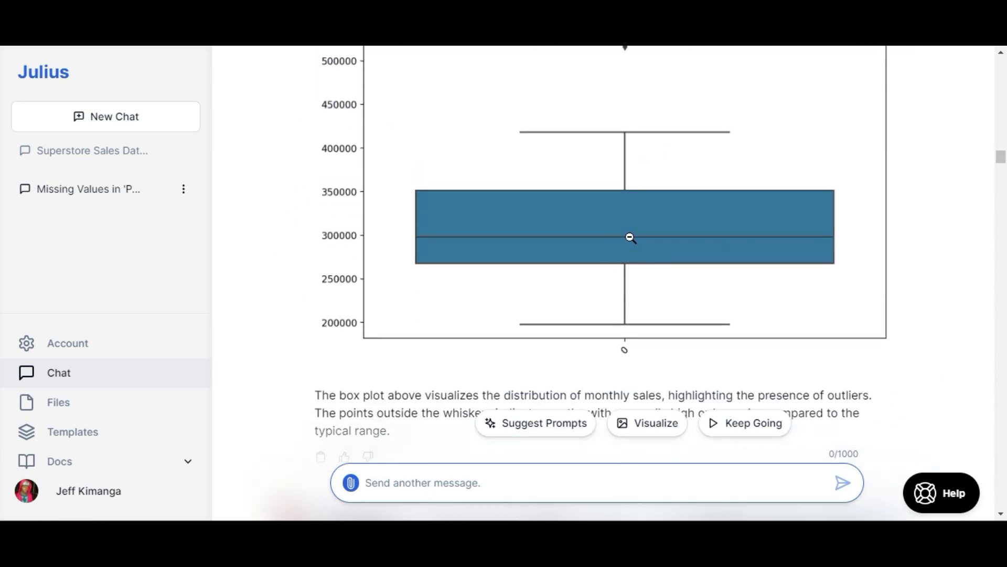
{"action": "scroll", "coordinate": [624, 242], "scroll_direction": "up", "scroll_amount": 1}
{"action": "scroll", "coordinate": [614, 262], "scroll_direction": "down", "scroll_amount": 3}
{"action": "scroll", "coordinate": [615, 264], "scroll_direction": "up", "scroll_amount": 3}
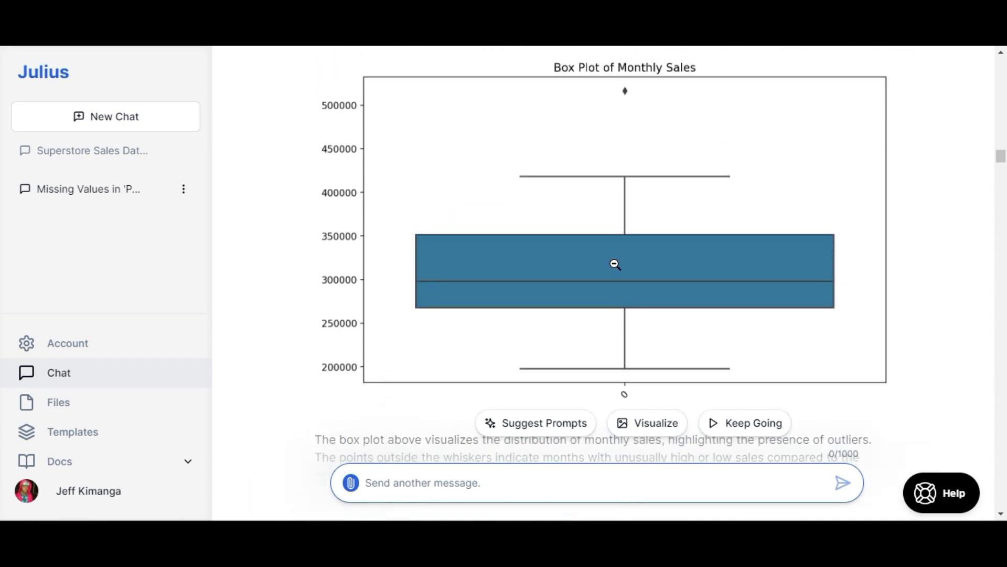
{"action": "scroll", "coordinate": [635, 334], "scroll_direction": "down", "scroll_amount": 15}
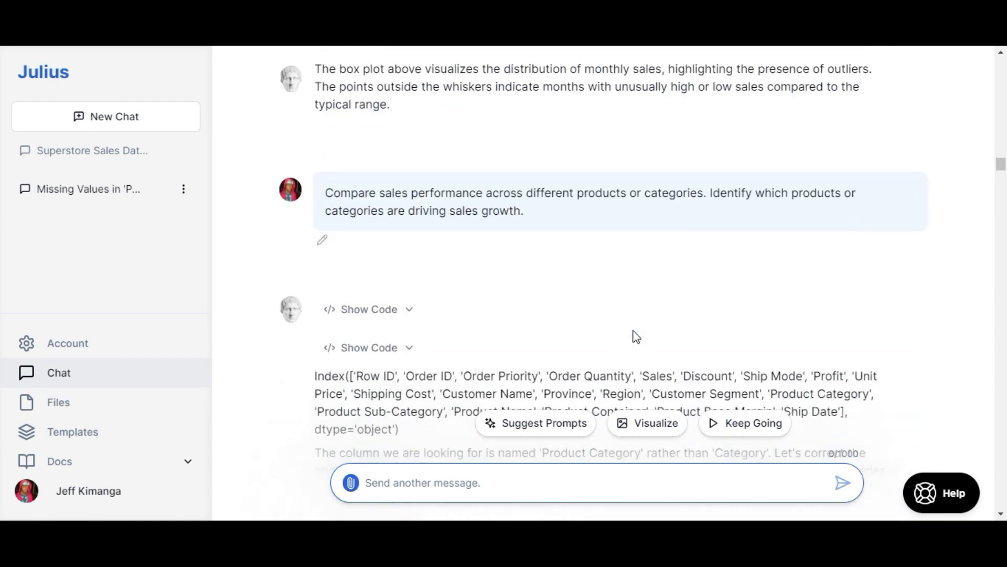
- Scroll past the category bar chart, heatmap, column charts and segment chart to the correlation question
{"action": "scroll", "coordinate": [635, 334], "scroll_direction": "down", "scroll_amount": 3}
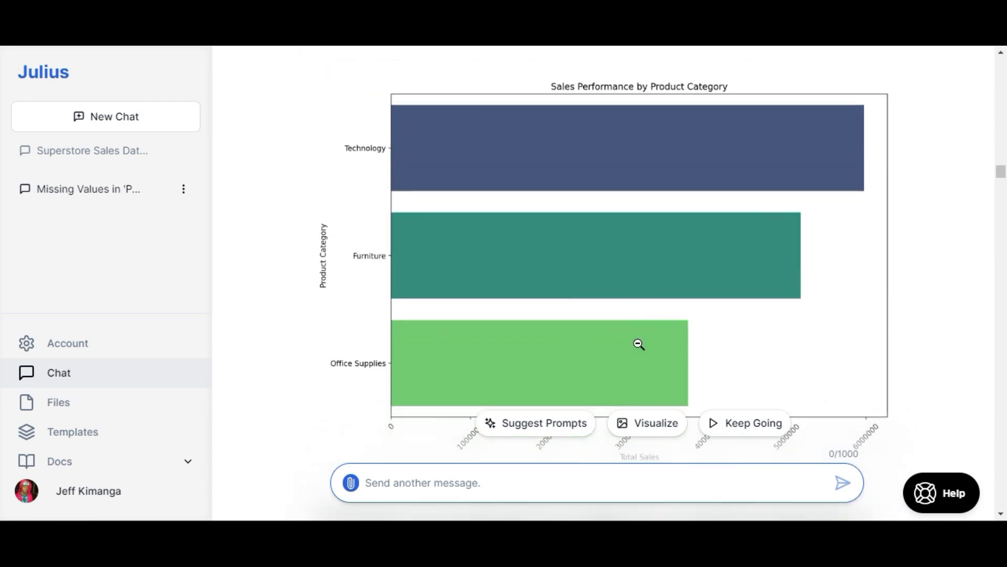
{"action": "scroll", "coordinate": [639, 344], "scroll_direction": "down", "scroll_amount": 10}
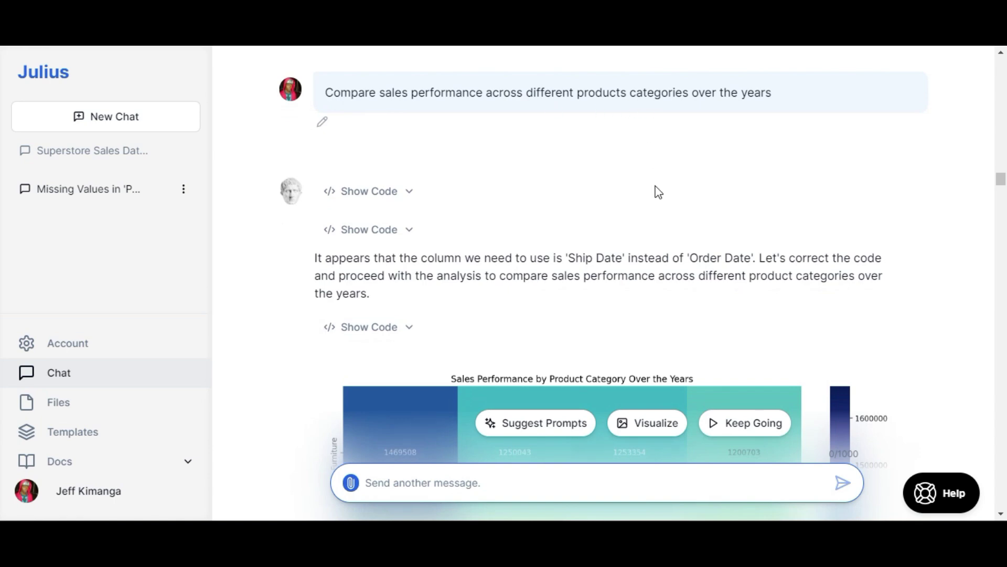
{"action": "scroll", "coordinate": [656, 195], "scroll_direction": "down", "scroll_amount": 6}
{"action": "scroll", "coordinate": [624, 325], "scroll_direction": "down", "scroll_amount": 15}
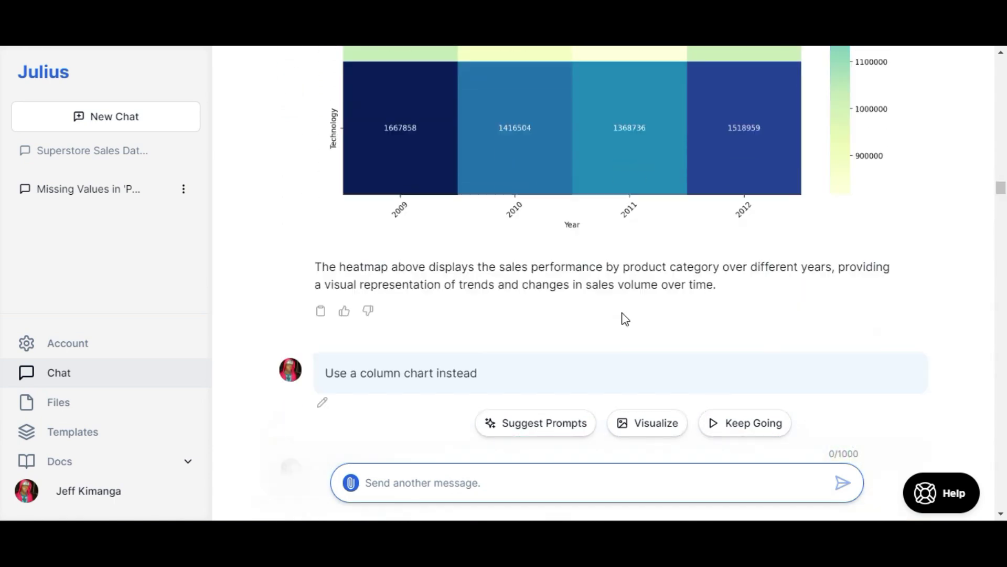
{"action": "scroll", "coordinate": [628, 354], "scroll_direction": "down", "scroll_amount": 12}
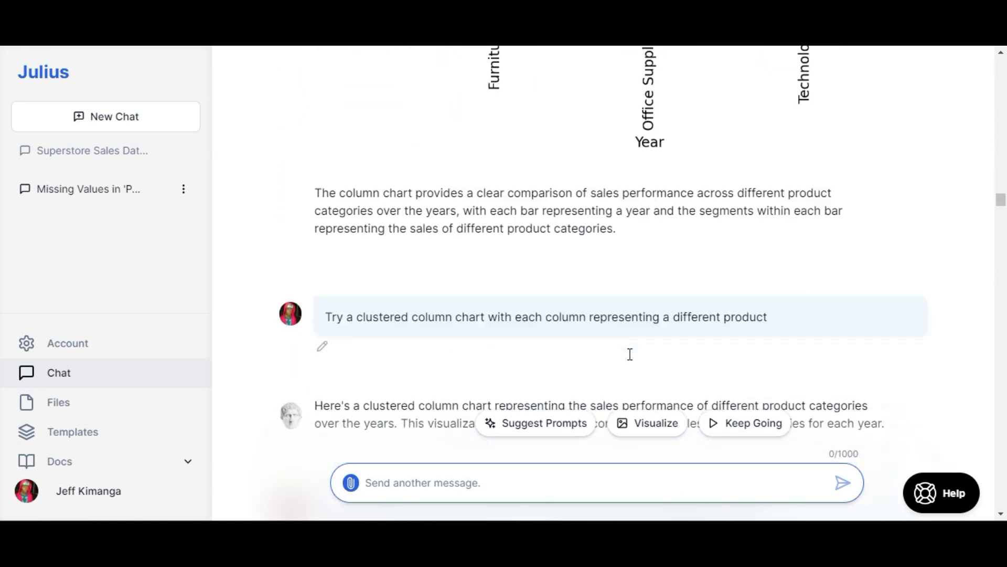
{"action": "scroll", "coordinate": [641, 345], "scroll_direction": "down", "scroll_amount": 17}
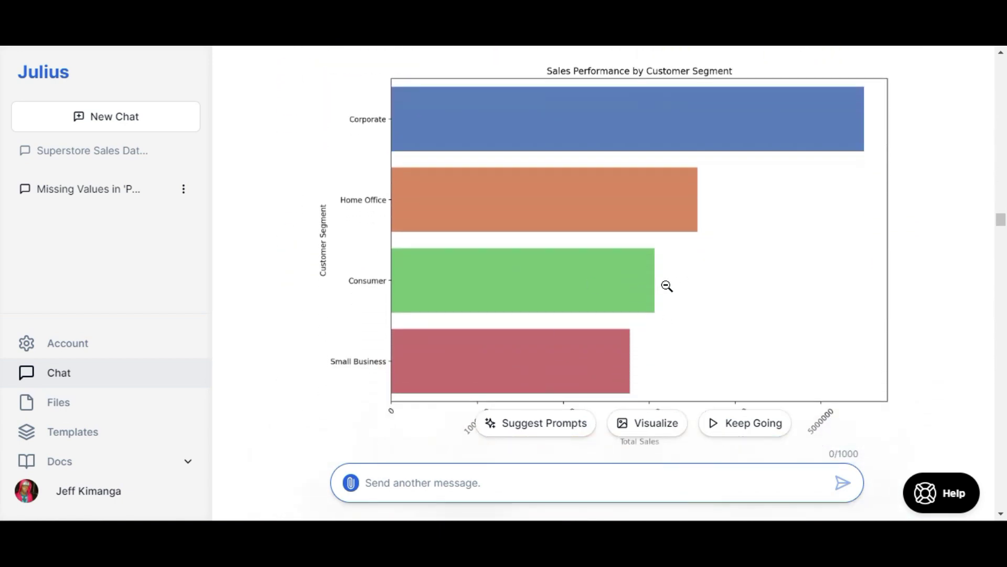
{"action": "scroll", "coordinate": [667, 286], "scroll_direction": "down", "scroll_amount": 8}
- Scroll through the region correlation matrix, heatmap, factor table and bar chart to the pairplot
{"action": "scroll", "coordinate": [673, 268], "scroll_direction": "down", "scroll_amount": 2}
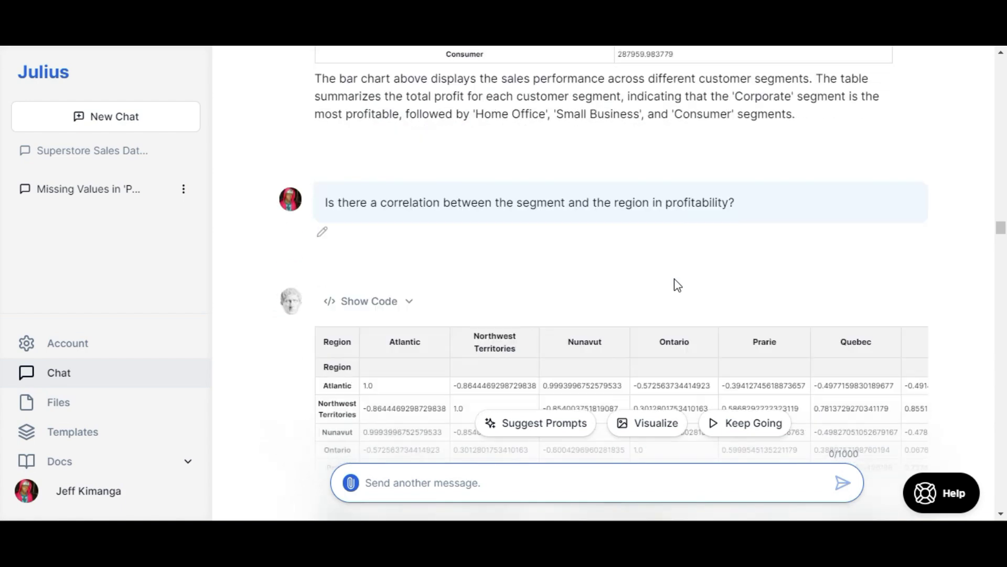
{"action": "scroll", "coordinate": [673, 300], "scroll_direction": "down", "scroll_amount": 4}
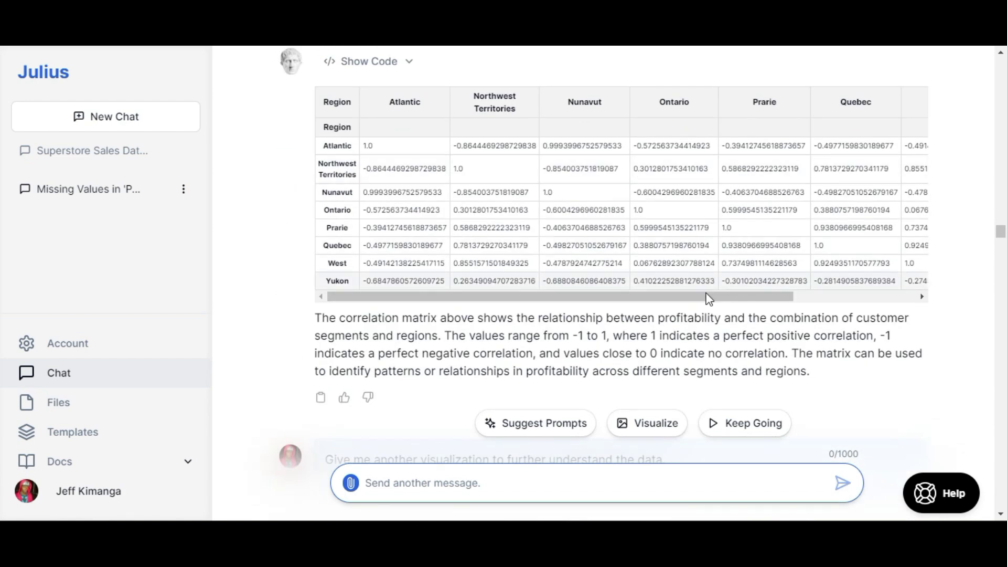
{"action": "scroll", "coordinate": [708, 298], "scroll_direction": "down", "scroll_amount": 8}
{"action": "scroll", "coordinate": [660, 330], "scroll_direction": "up", "scroll_amount": 8}
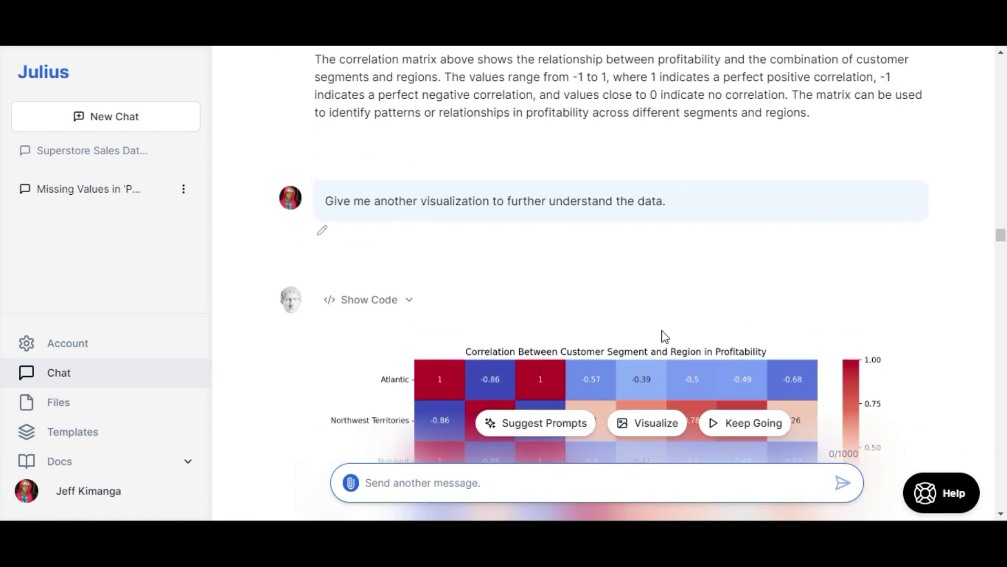
{"action": "scroll", "coordinate": [664, 323], "scroll_direction": "down", "scroll_amount": 5}
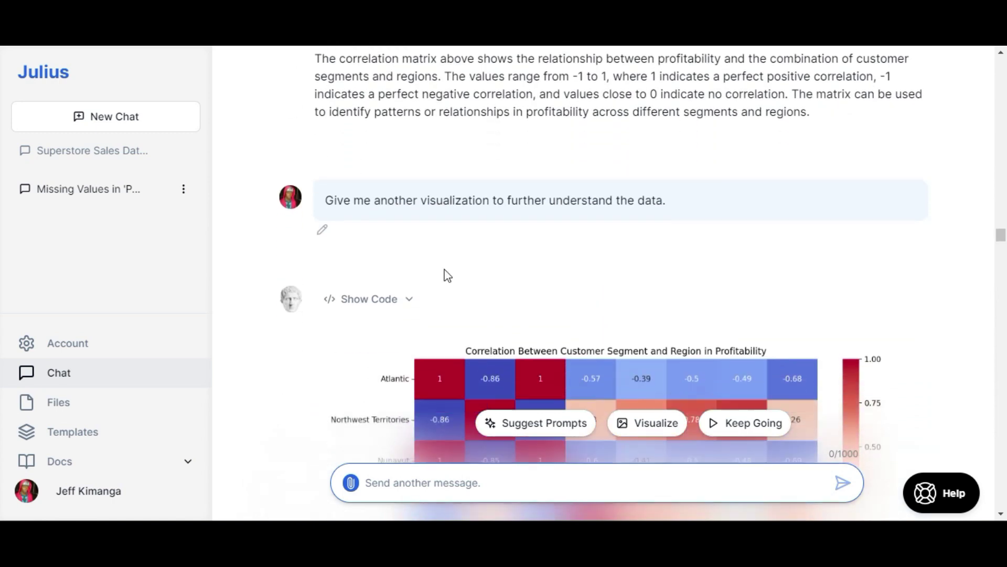
{"action": "scroll", "coordinate": [628, 303], "scroll_direction": "down", "scroll_amount": 5}
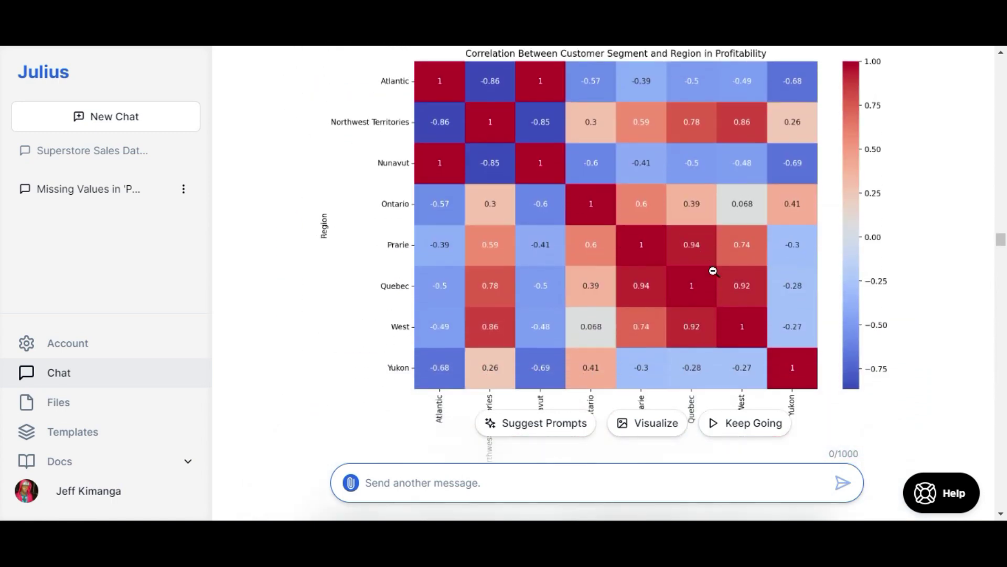
{"action": "scroll", "coordinate": [719, 284], "scroll_direction": "down", "scroll_amount": 15}
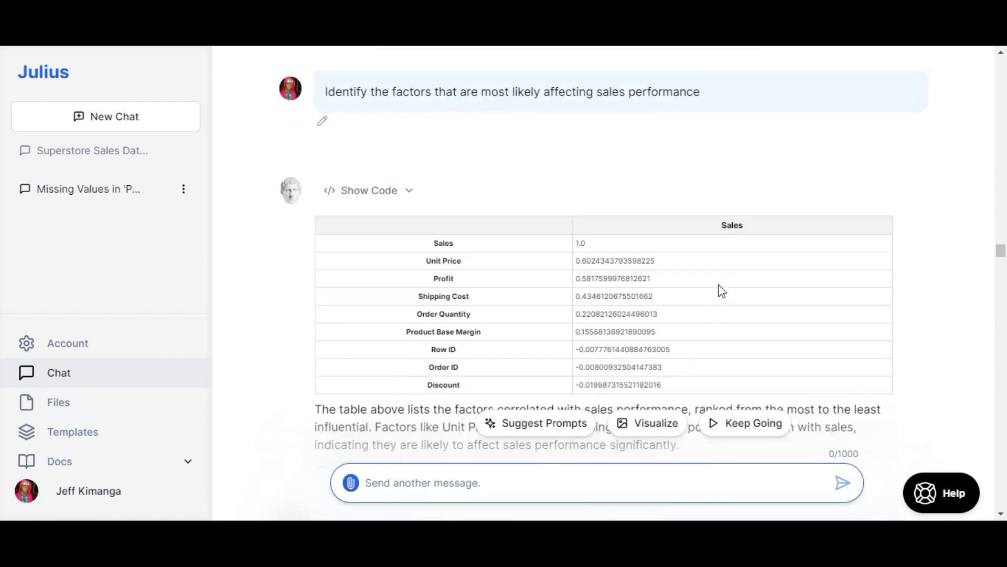
{"action": "scroll", "coordinate": [722, 291], "scroll_direction": "down", "scroll_amount": 20}
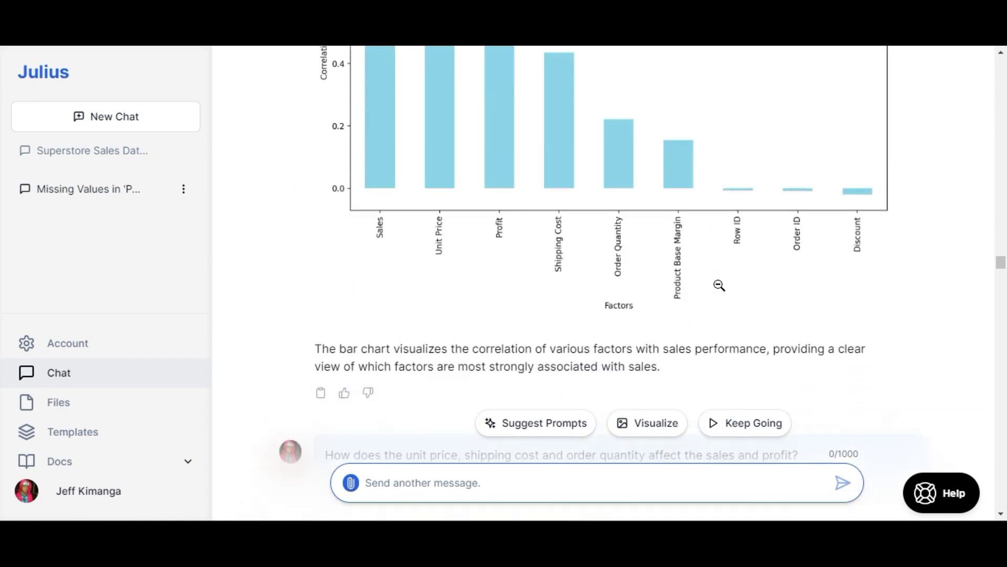
{"action": "scroll", "coordinate": [721, 288], "scroll_direction": "down", "scroll_amount": 20}
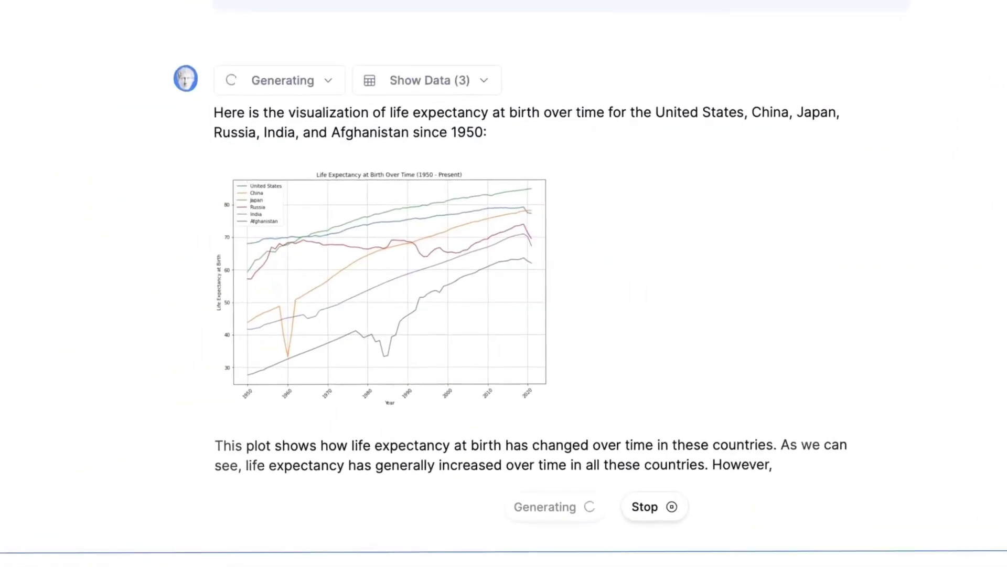
- Start a follow-up message beginning 'An' below the life expectancy chart's explanation
{"action": "type", "text": "An"}
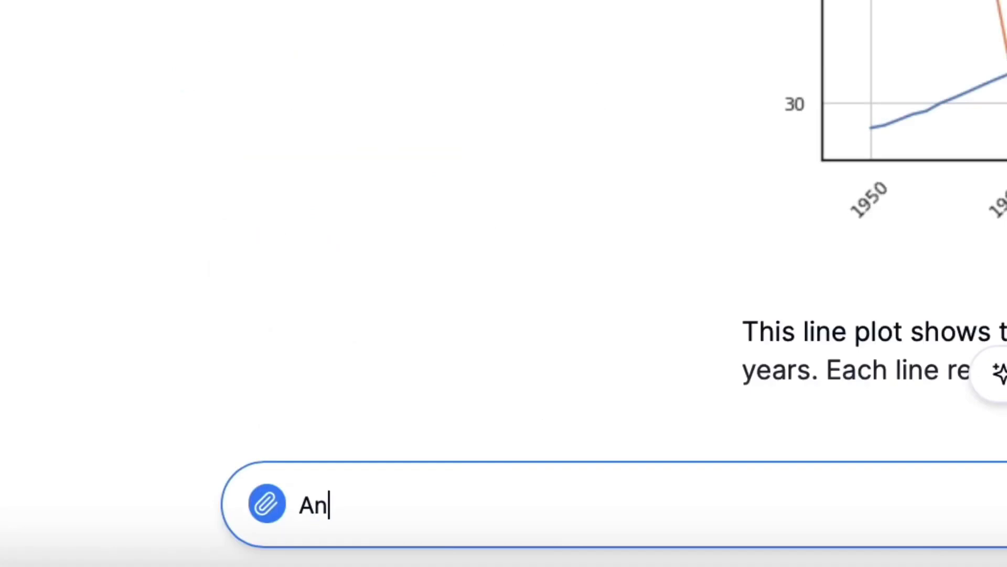